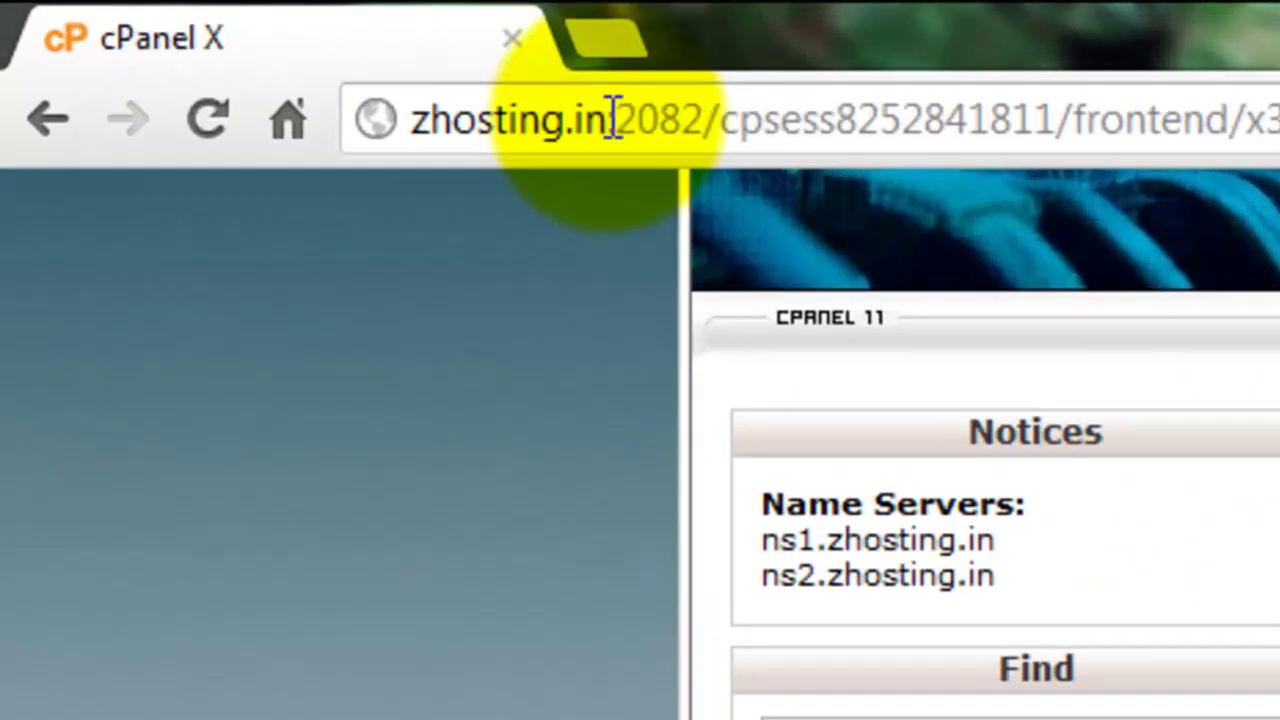
Look through the tool sections of the cPanel home page to find the site builder.
drag(220, 43, 160, 44)
drag(488, 133, 429, 134)
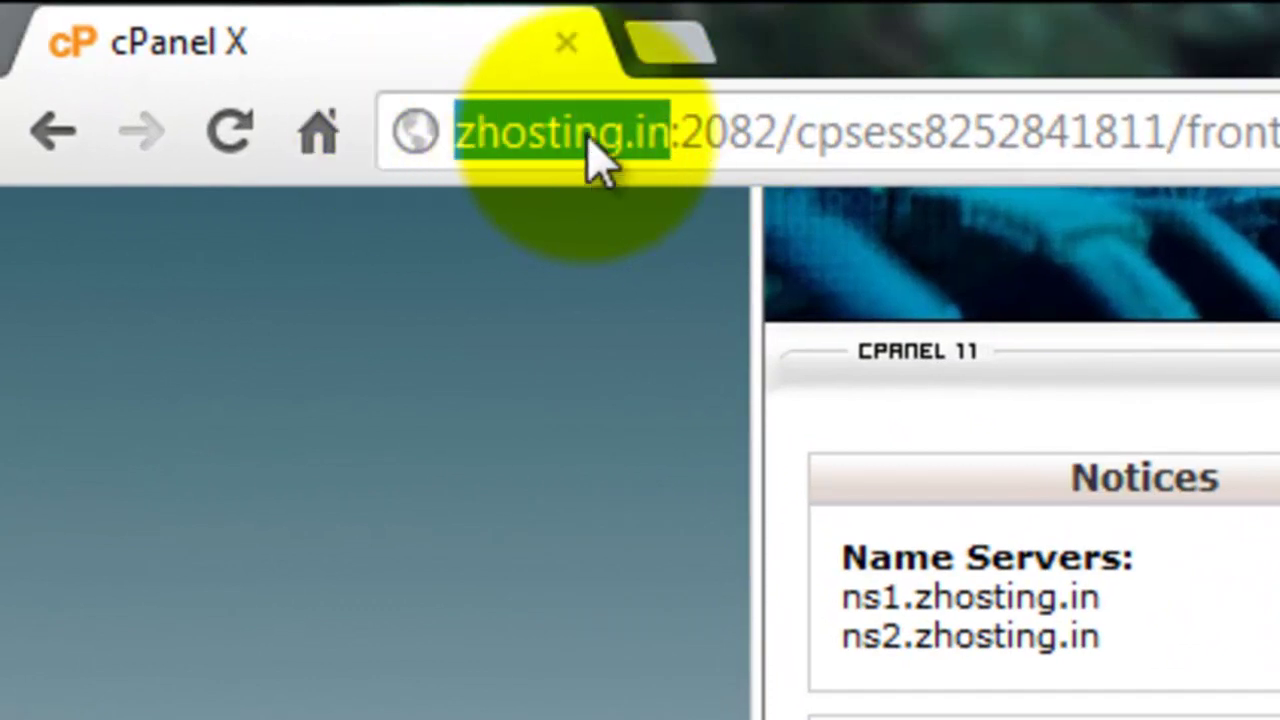
click(790, 134)
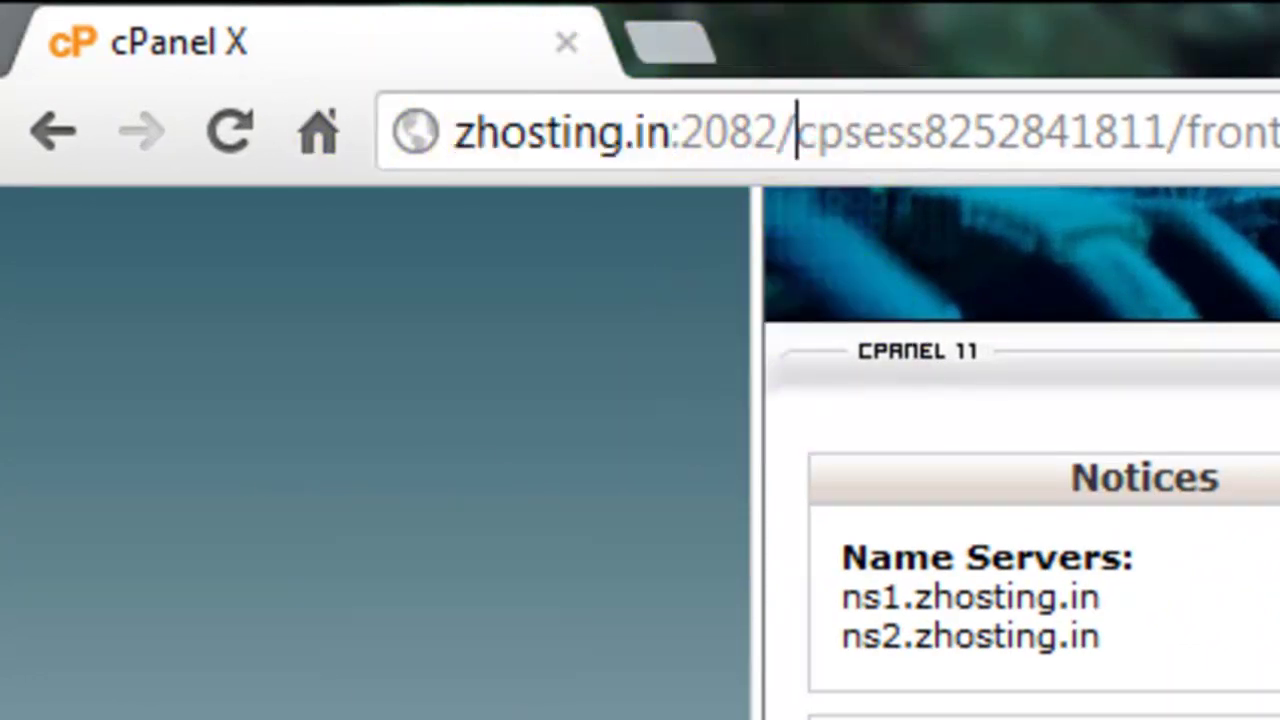
scroll(1020, 450, down, 3)
scroll(1020, 450, down, 2)
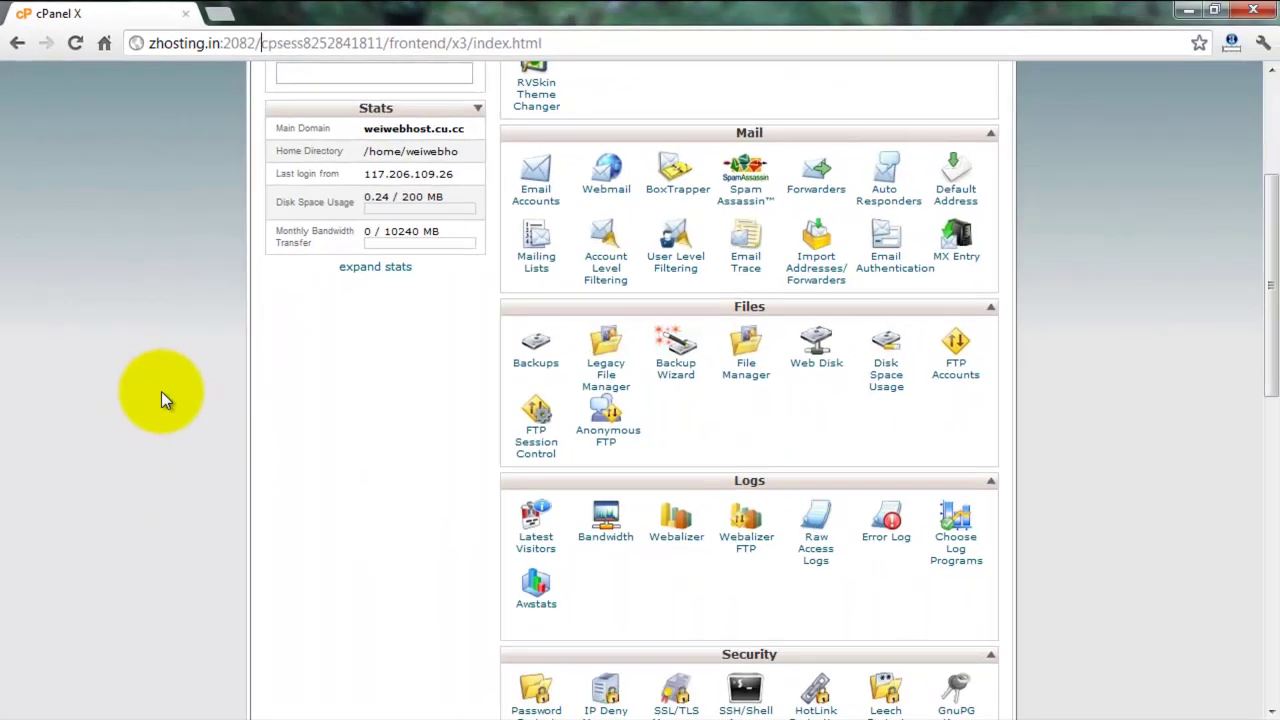
scroll(224, 545, down, 3)
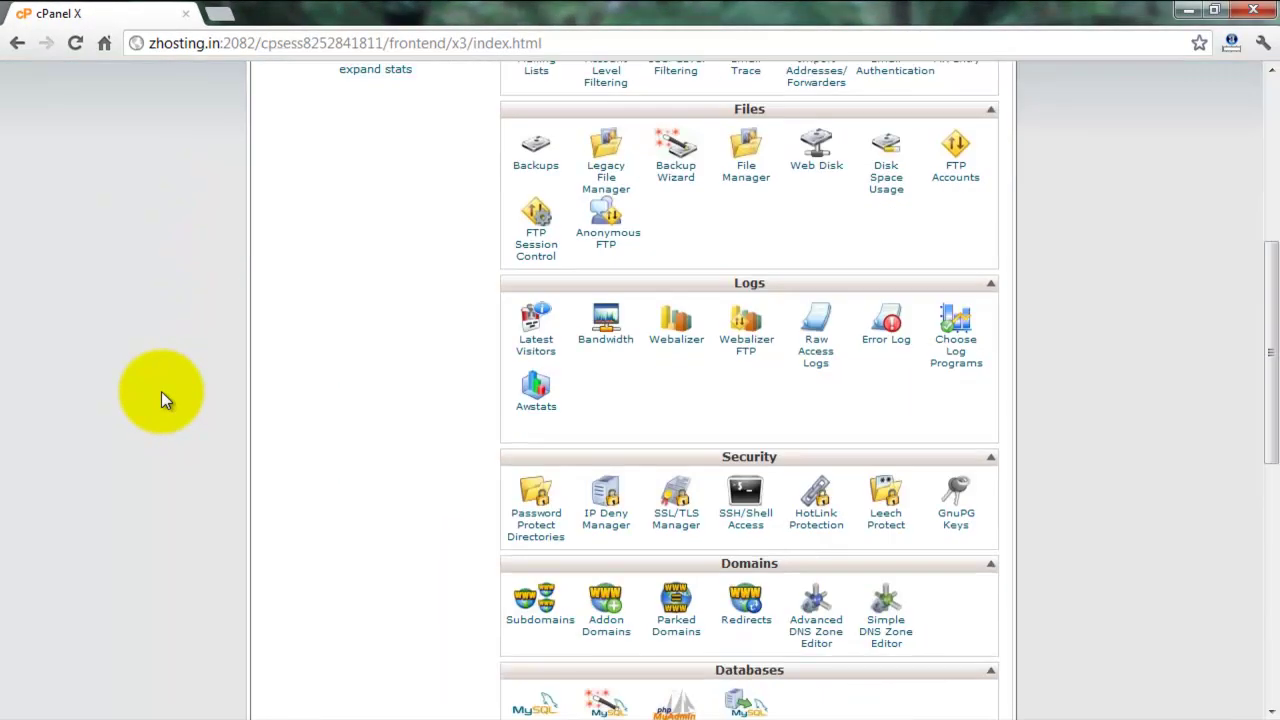
scroll(161, 391, down, 2)
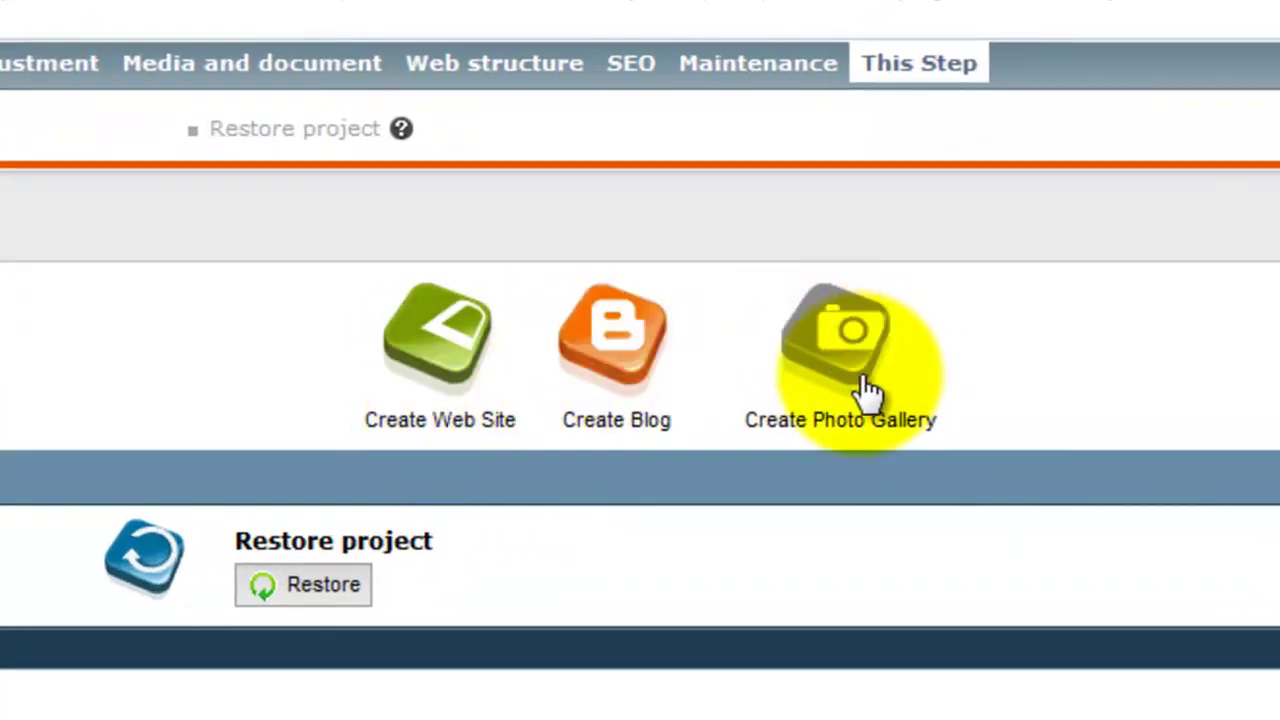
Start creating a new web site from the RVSiteBuilder home page in the newly opened browser tab.
click(470, 378)
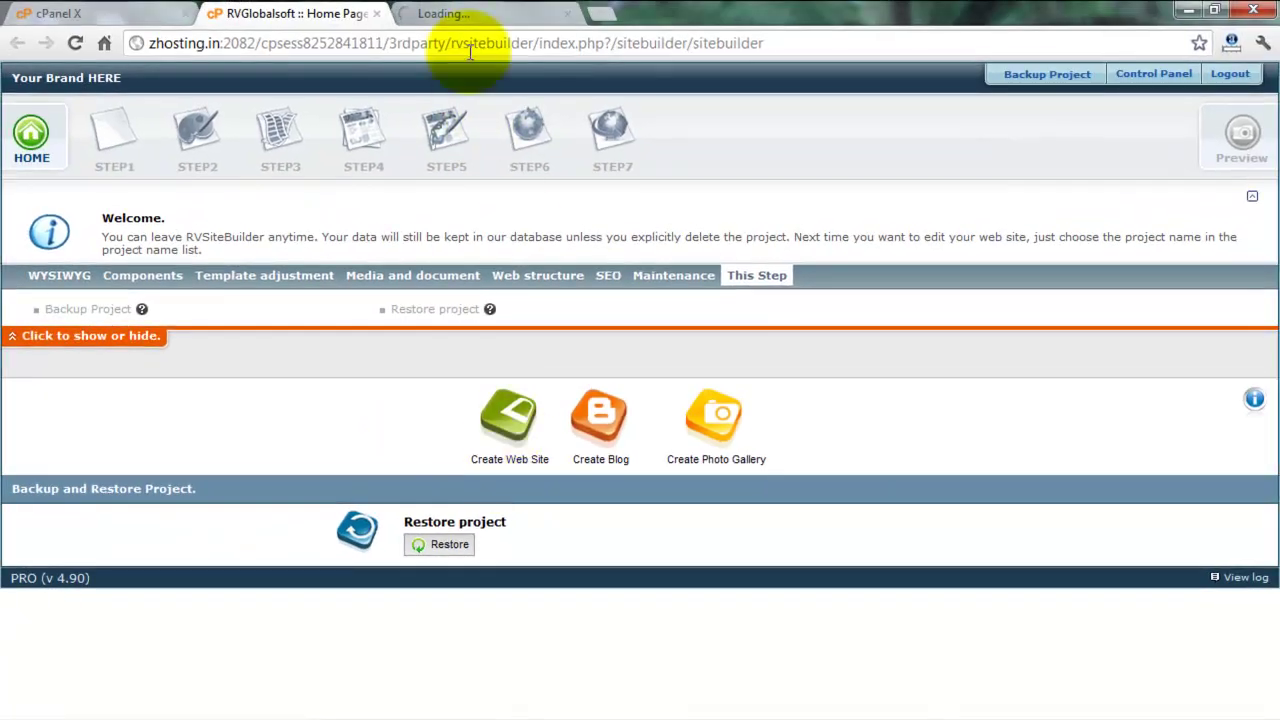
click(457, 14)
click(318, 14)
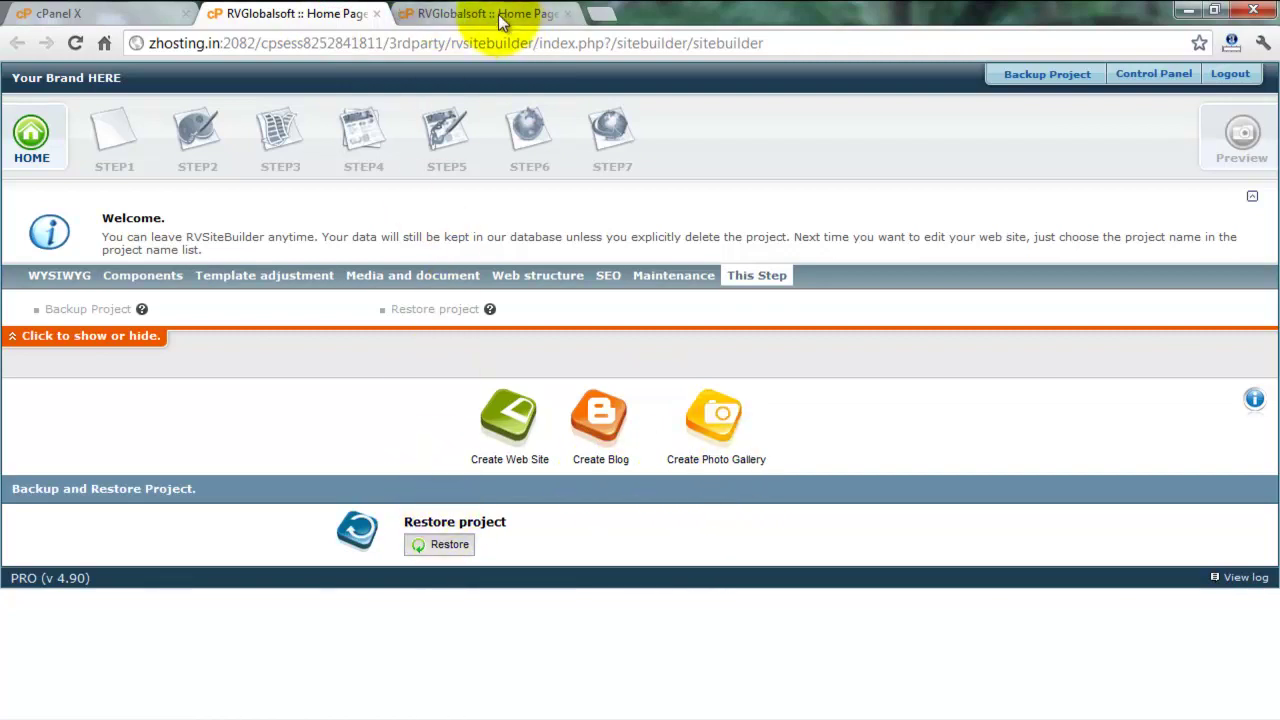
click(500, 14)
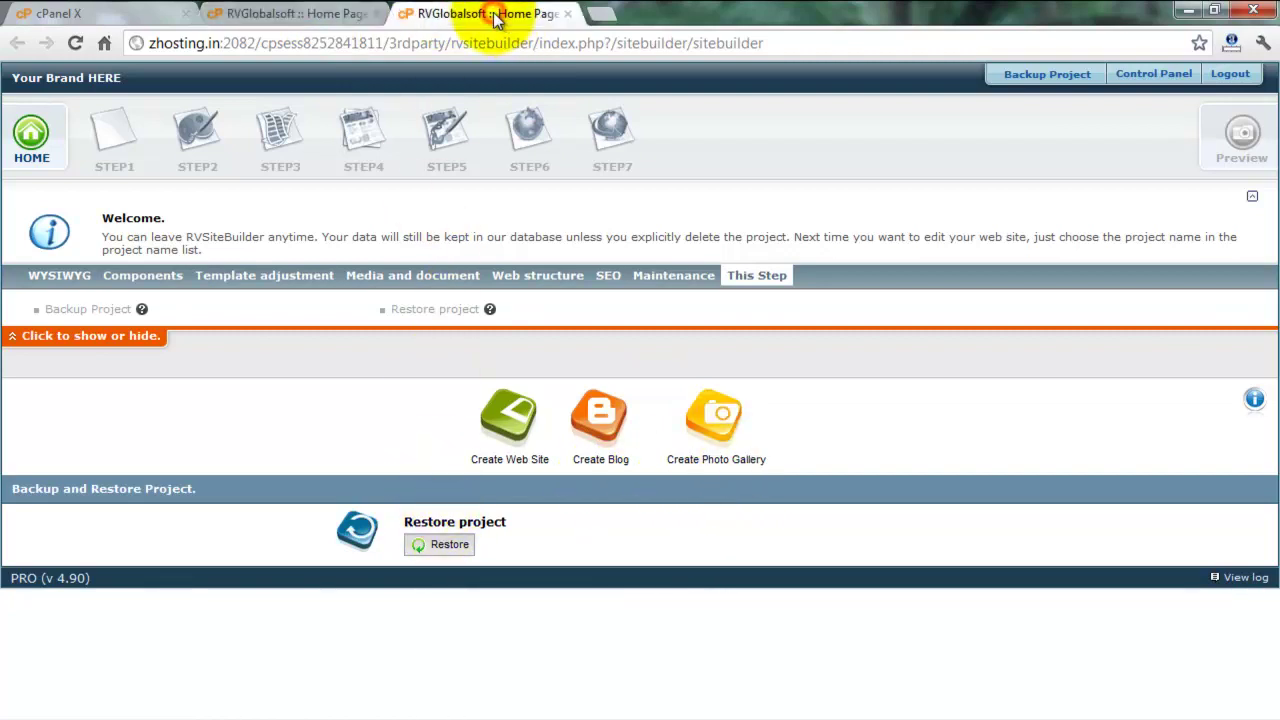
click(512, 414)
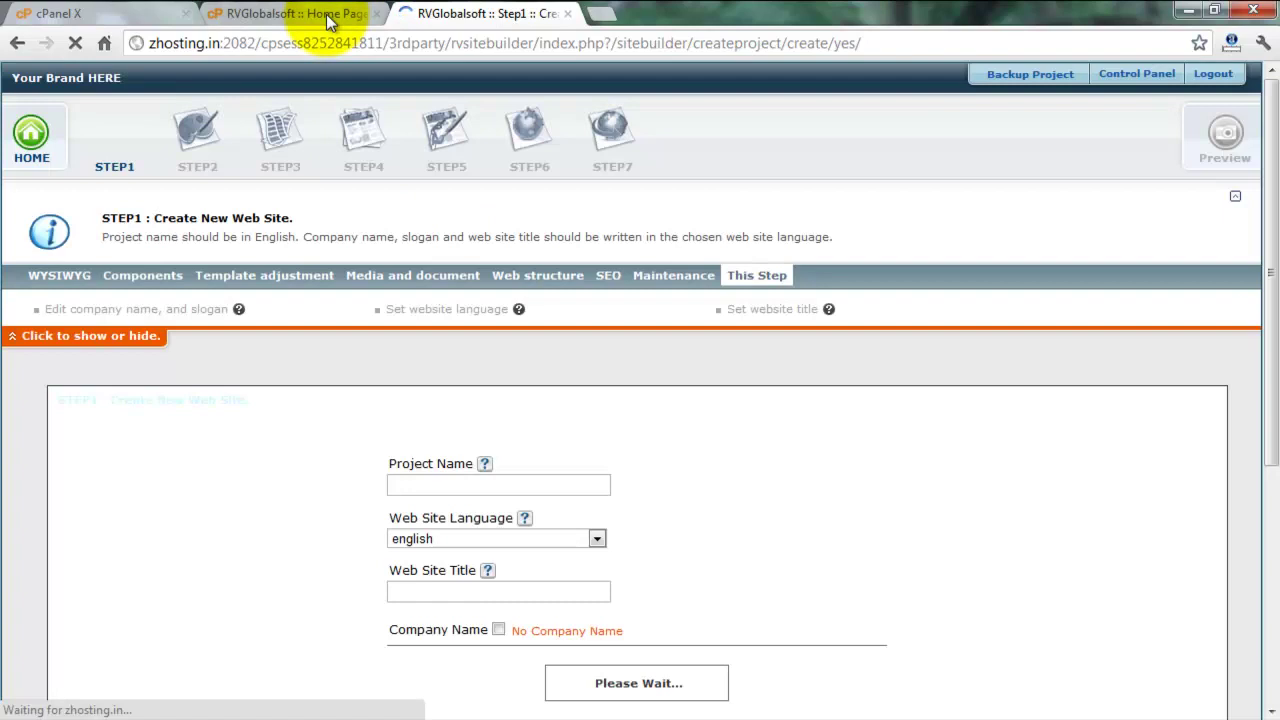
Enter "new site" as both the project name and the web site title.
click(476, 487)
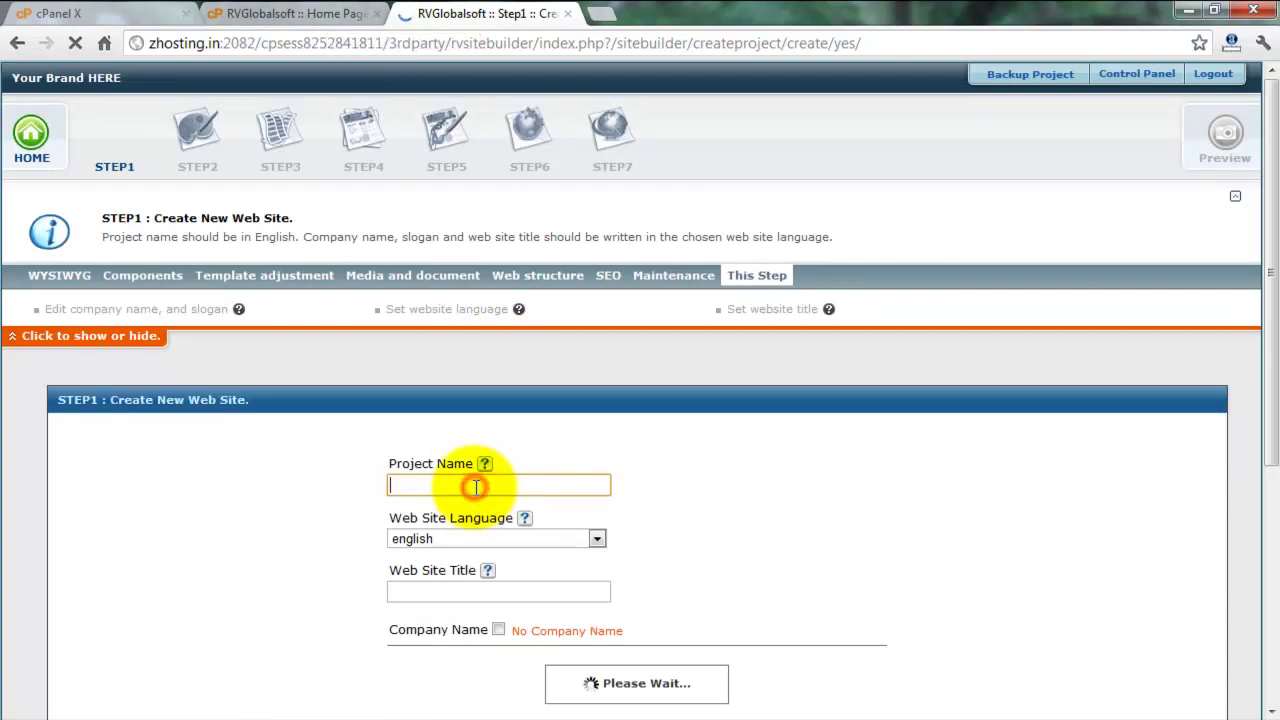
text(n)
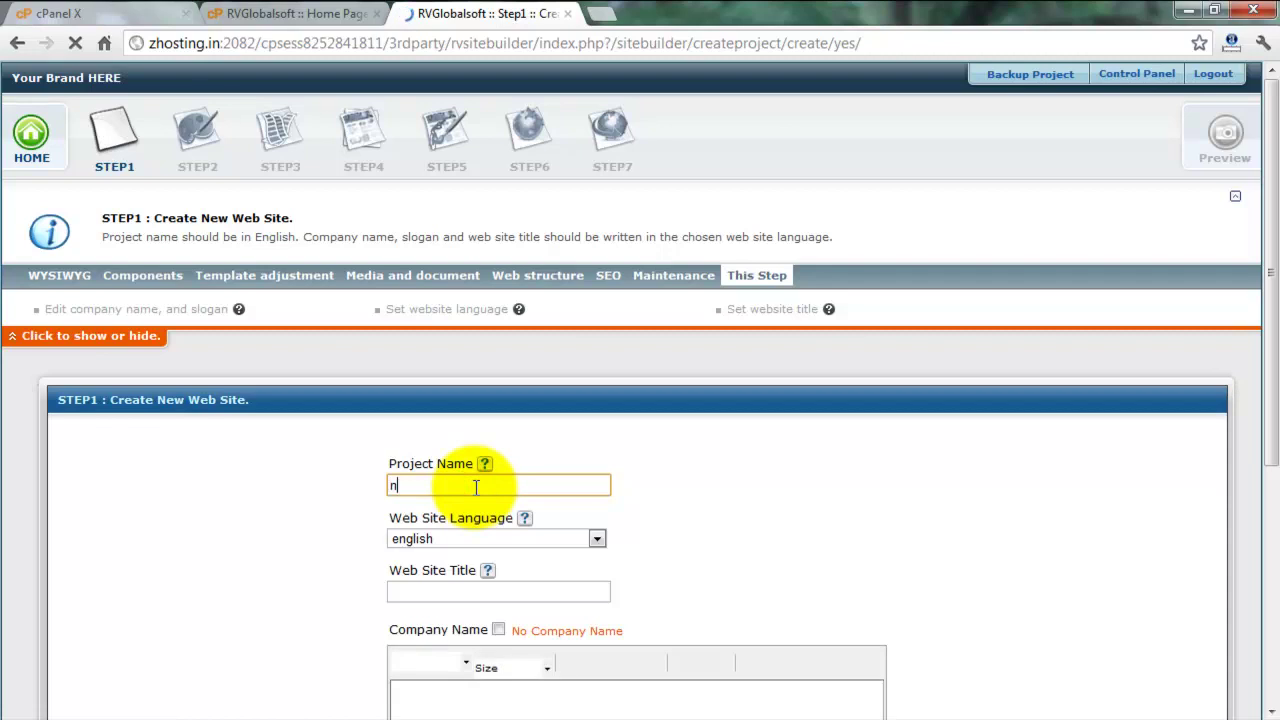
text(ew site)
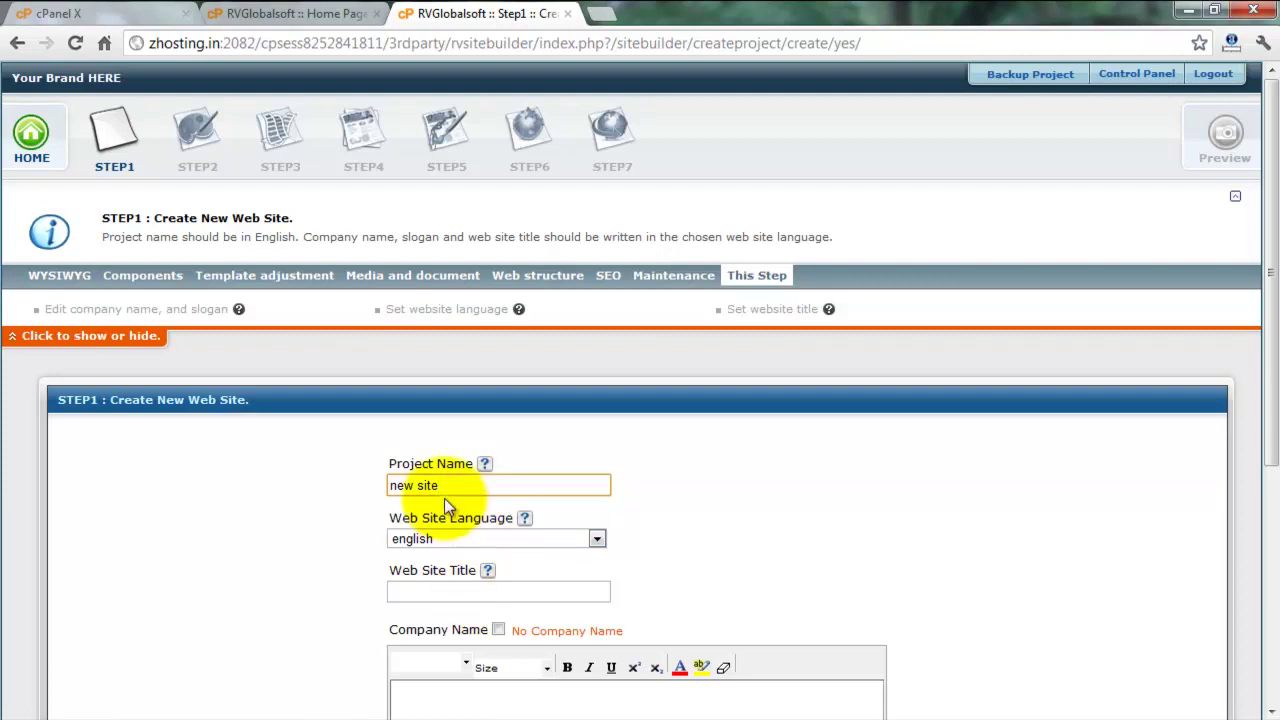
drag(442, 485, 432, 595)
key(ctrl+c)
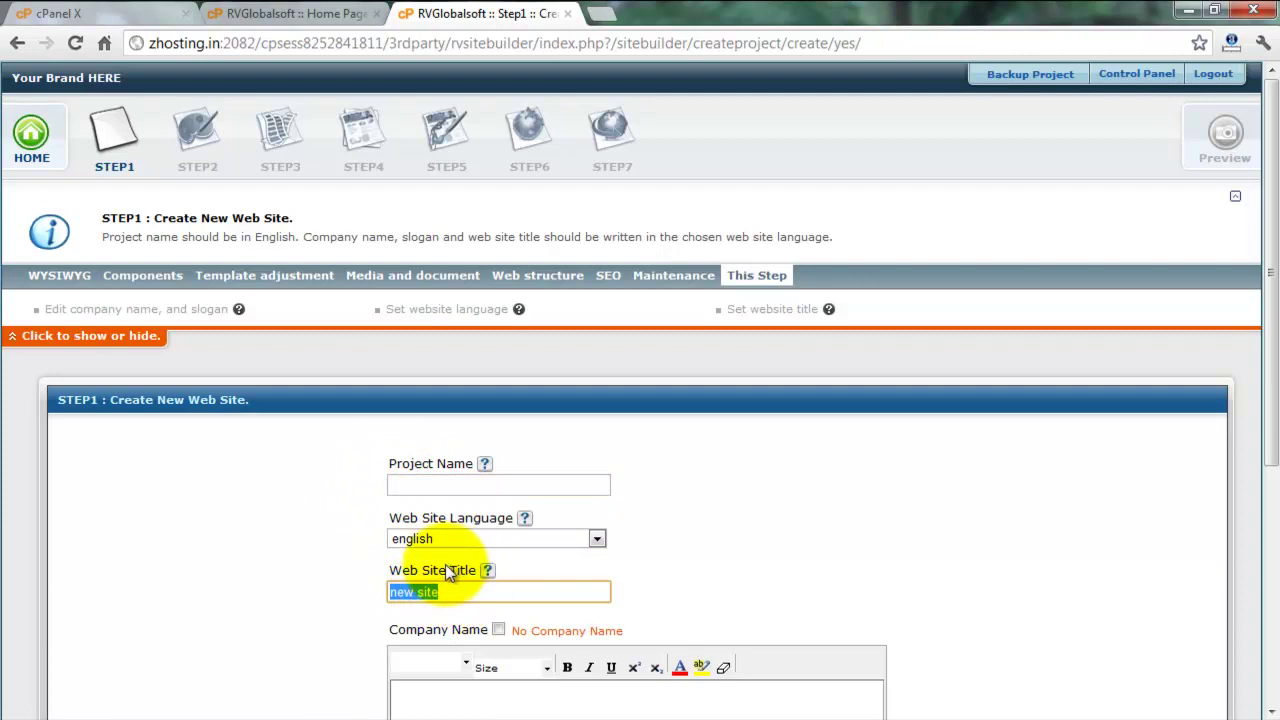
click(443, 486)
key(ctrl+v)
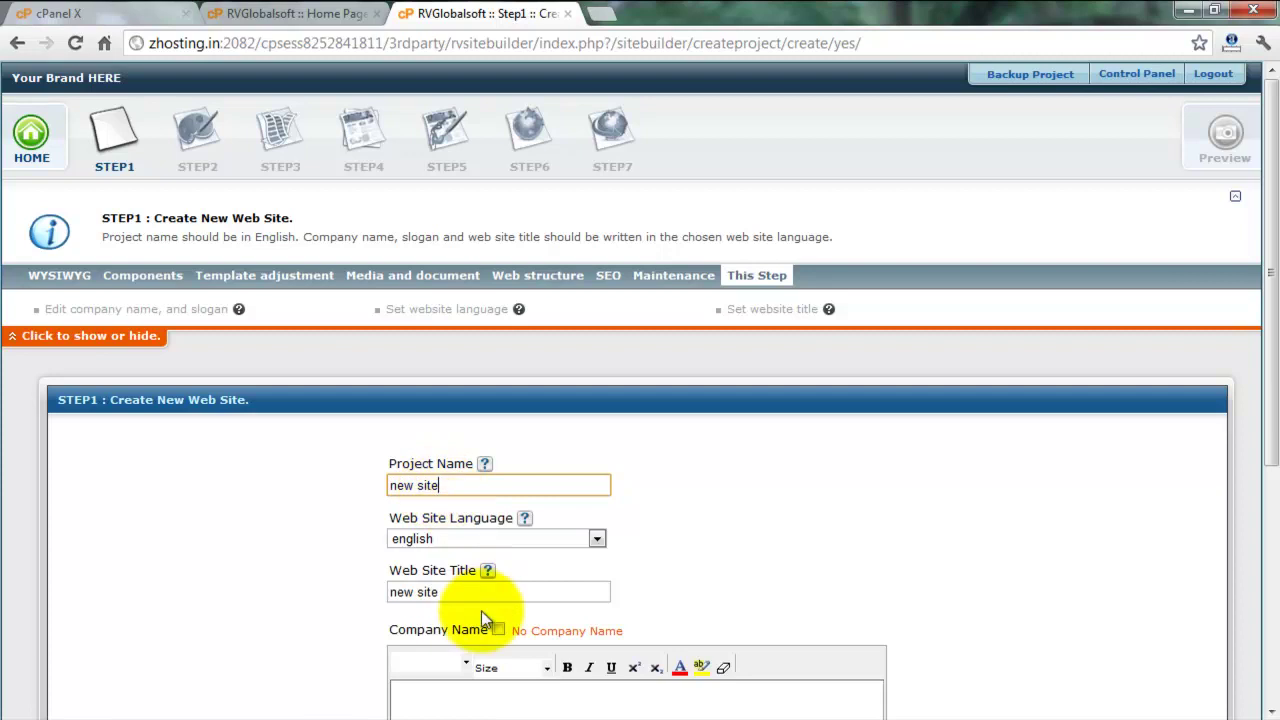
Fill in the company name and use the same text as the slogan, then save and continue to step 2.
scroll(609, 563, down, 4)
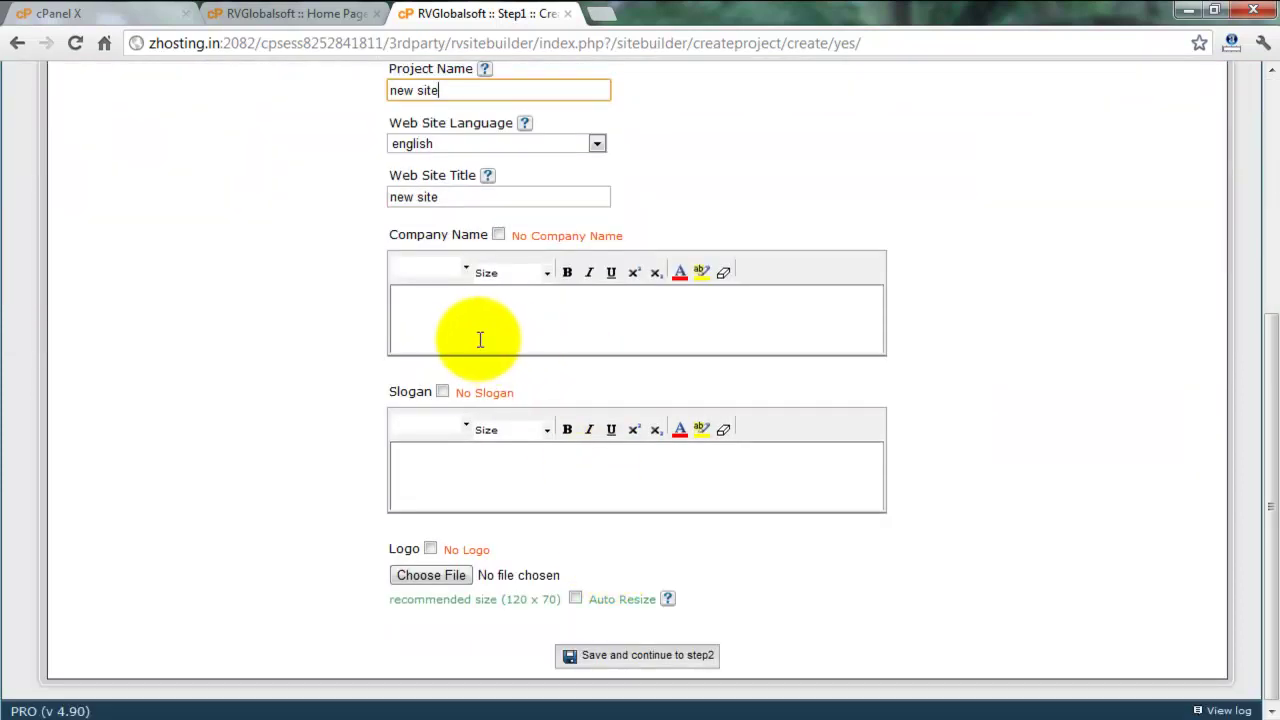
click(474, 338)
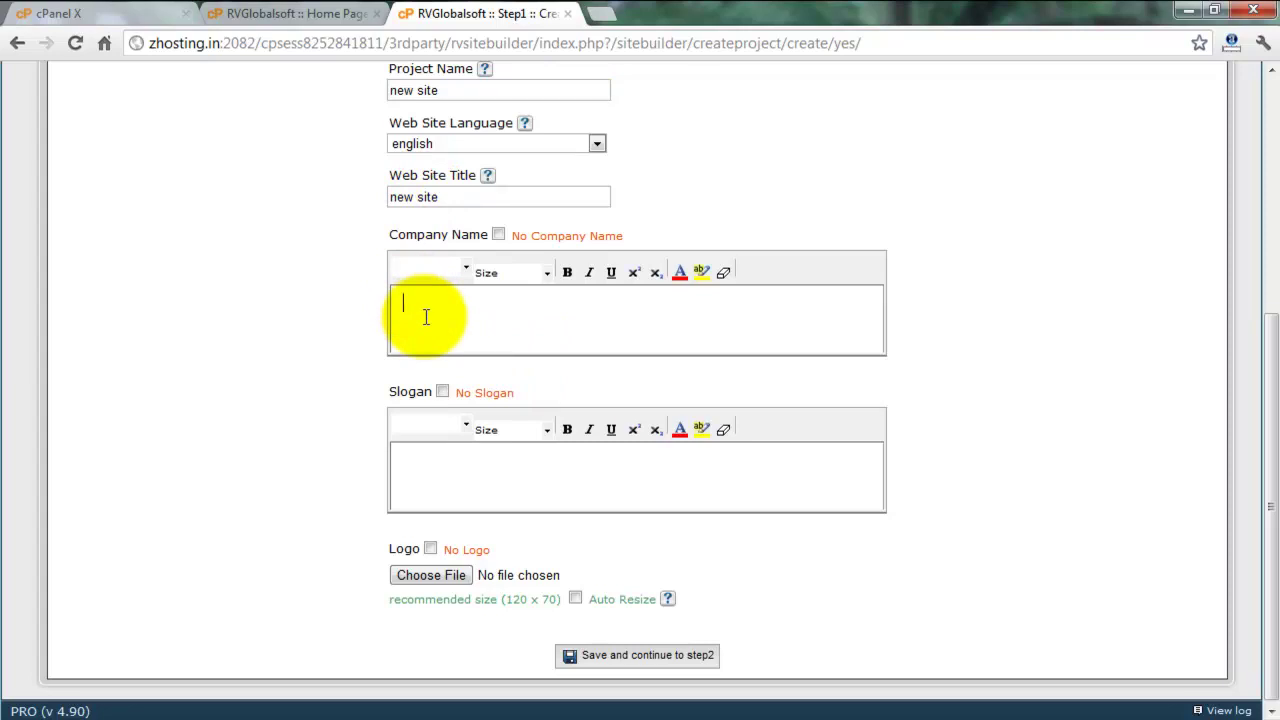
text(sathya)
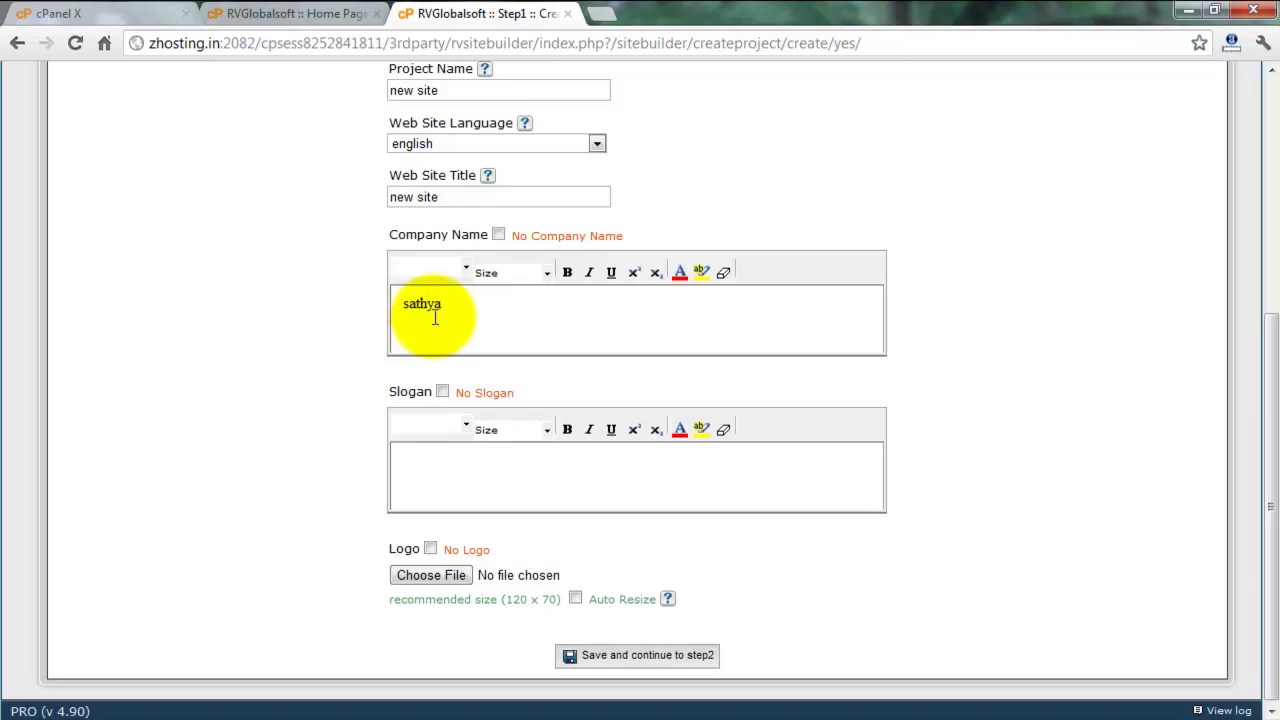
click(455, 471)
text(s)
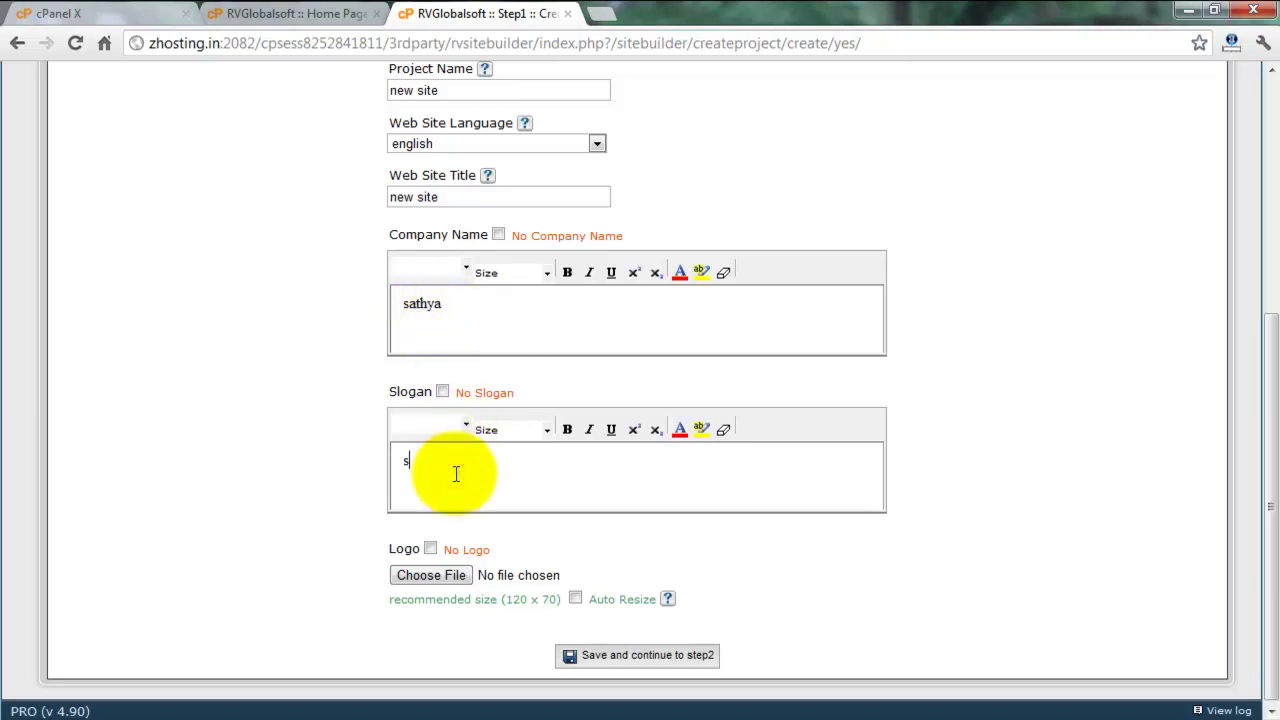
text(athya)
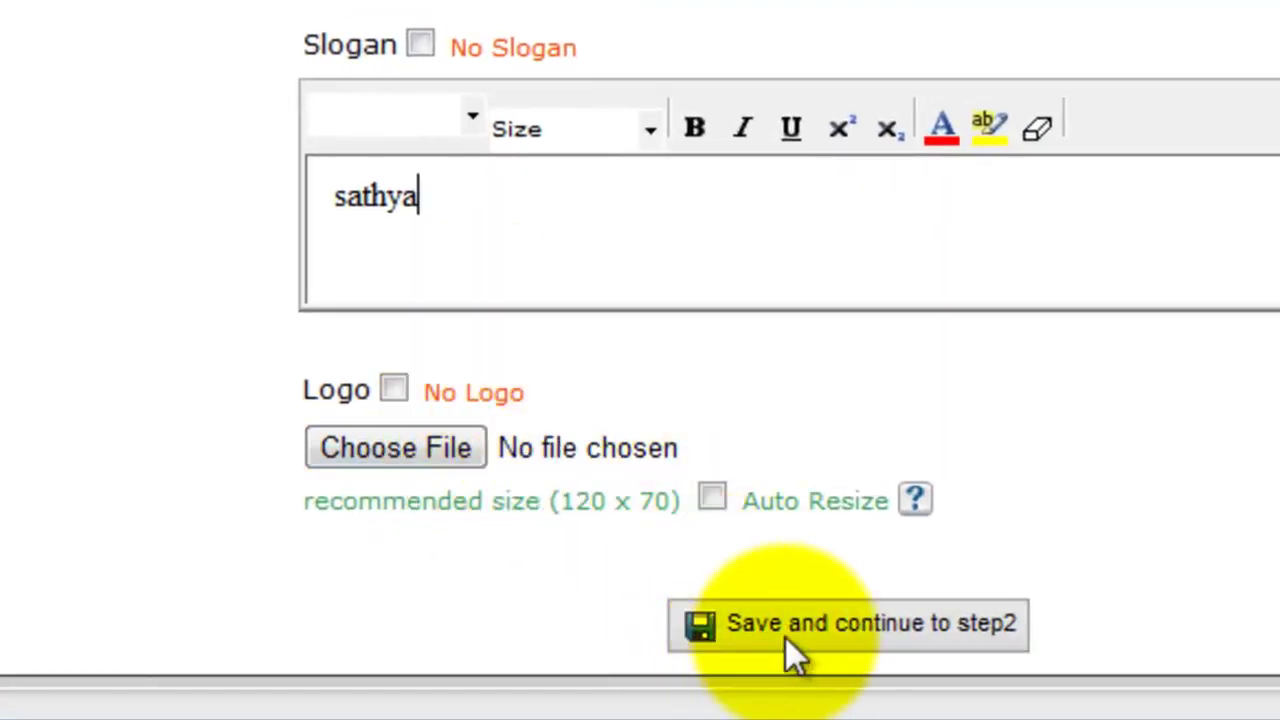
click(807, 628)
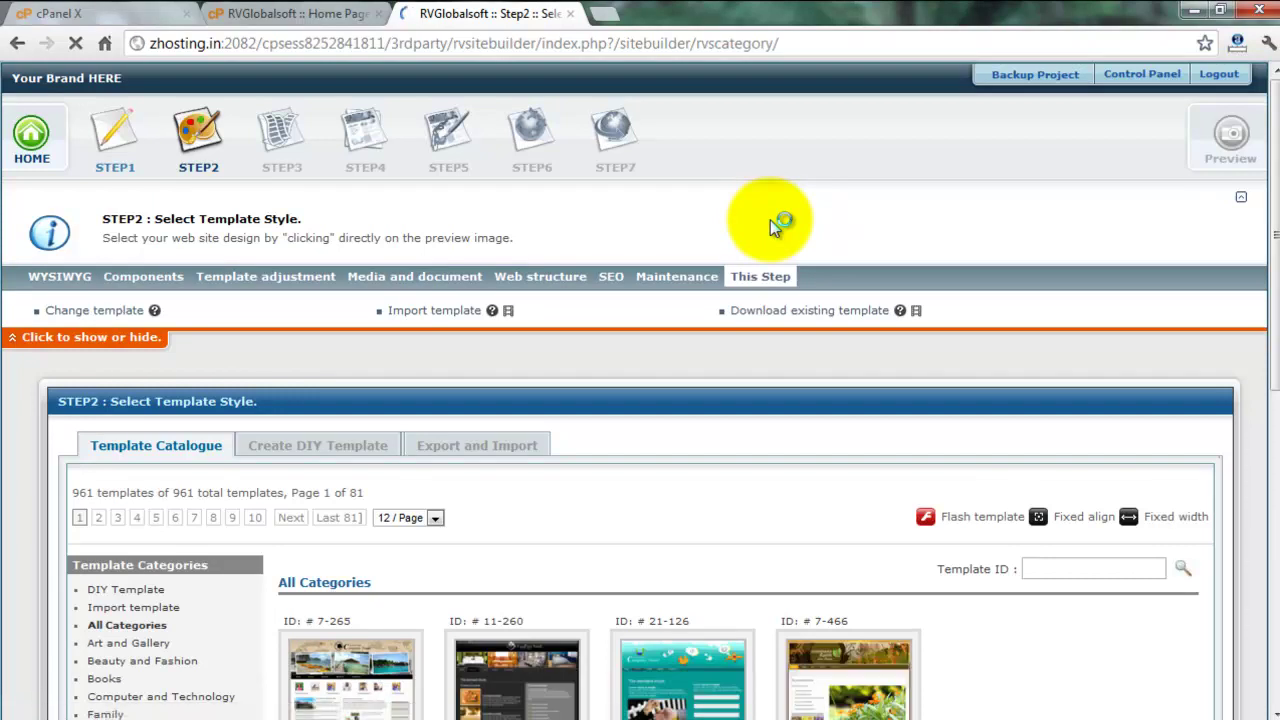
Preview template 7-265 from the template catalogue in a maximized window and look over its layout.
scroll(770, 220, down, 3)
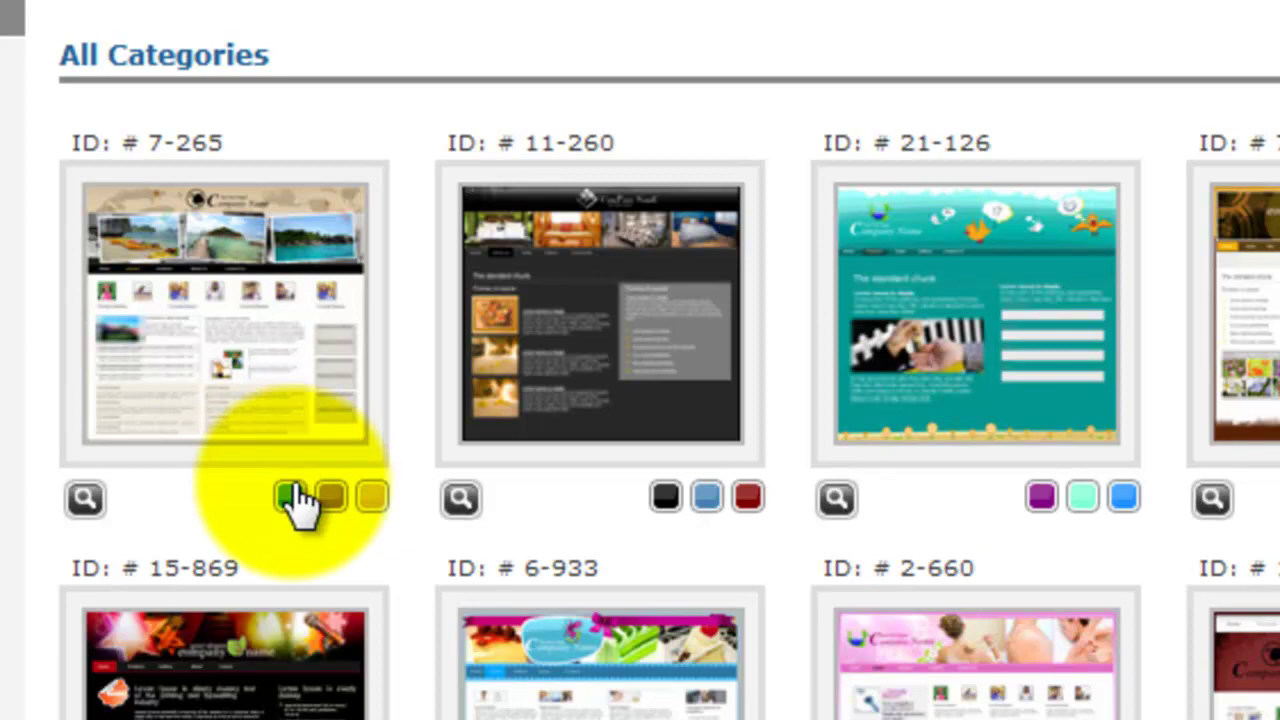
click(85, 500)
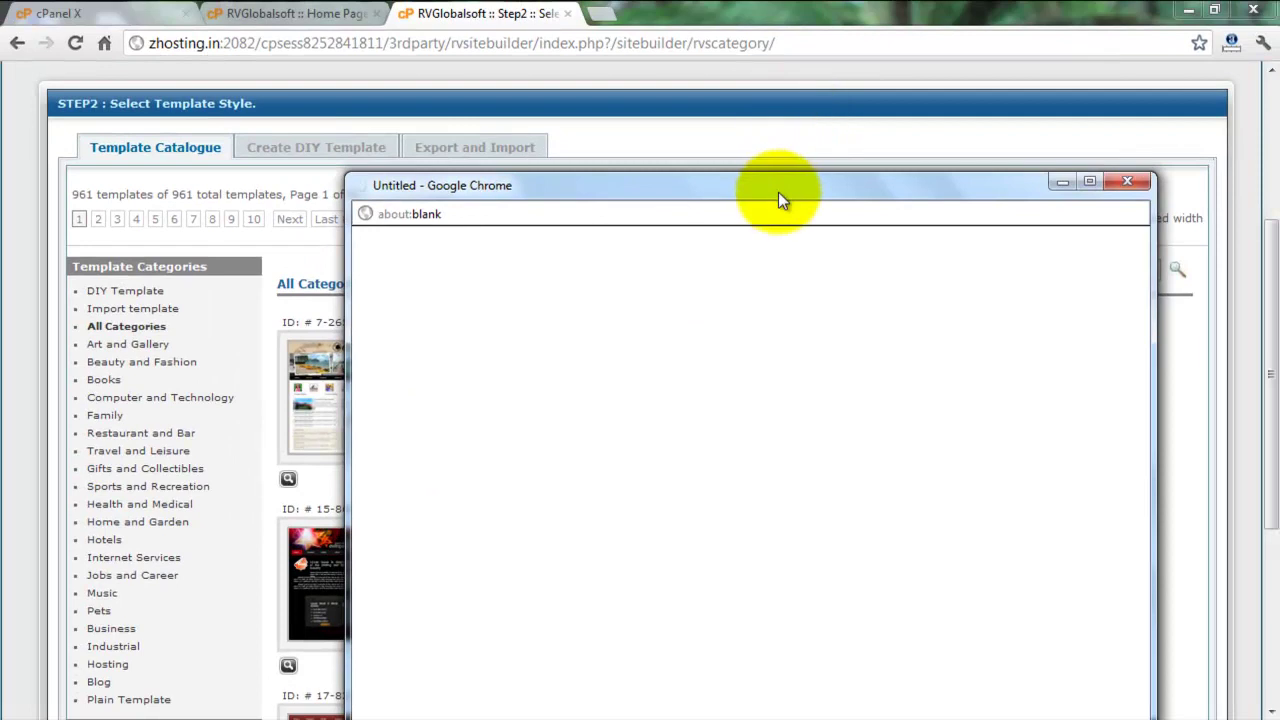
drag(778, 192, 777, 57)
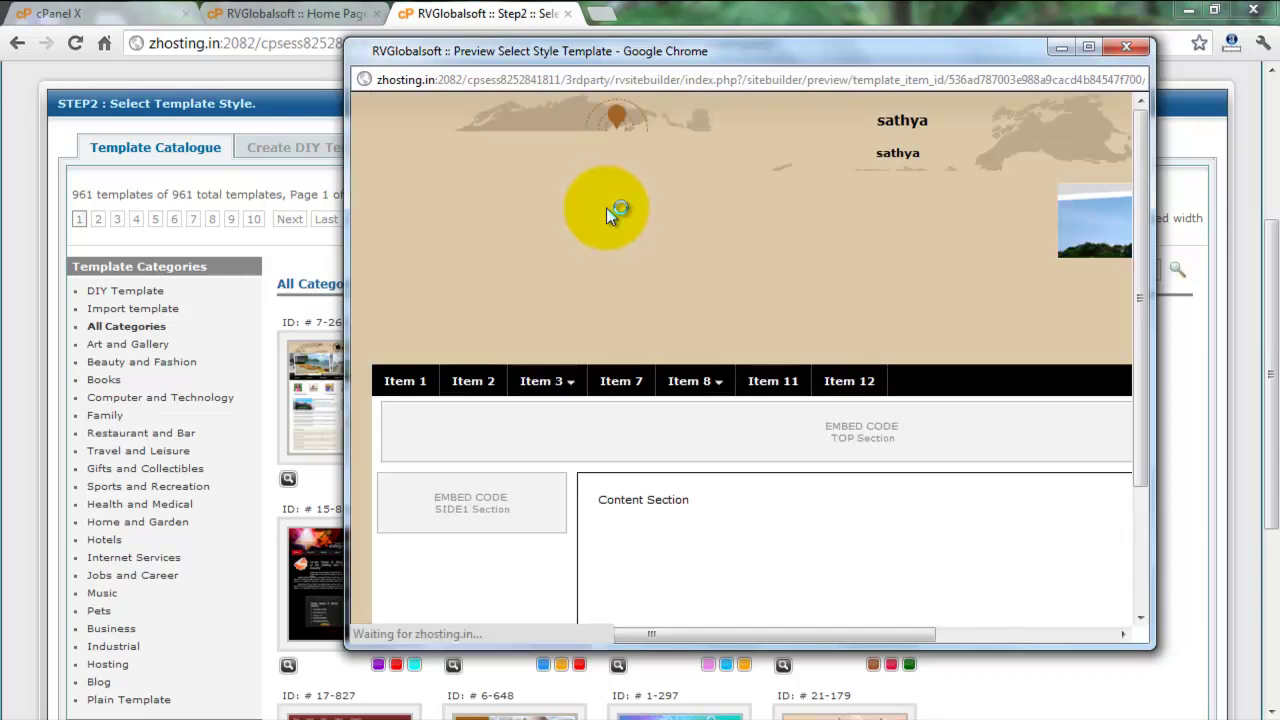
click(1090, 46)
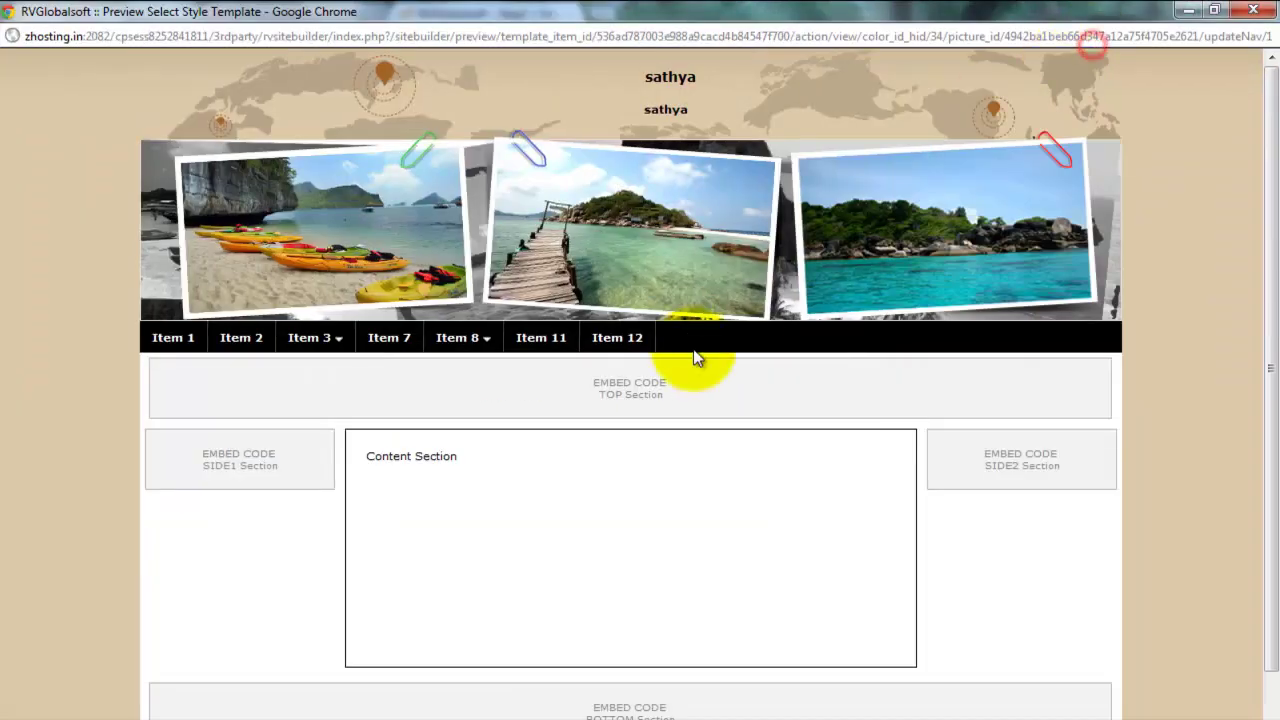
scroll(735, 328, down, 1)
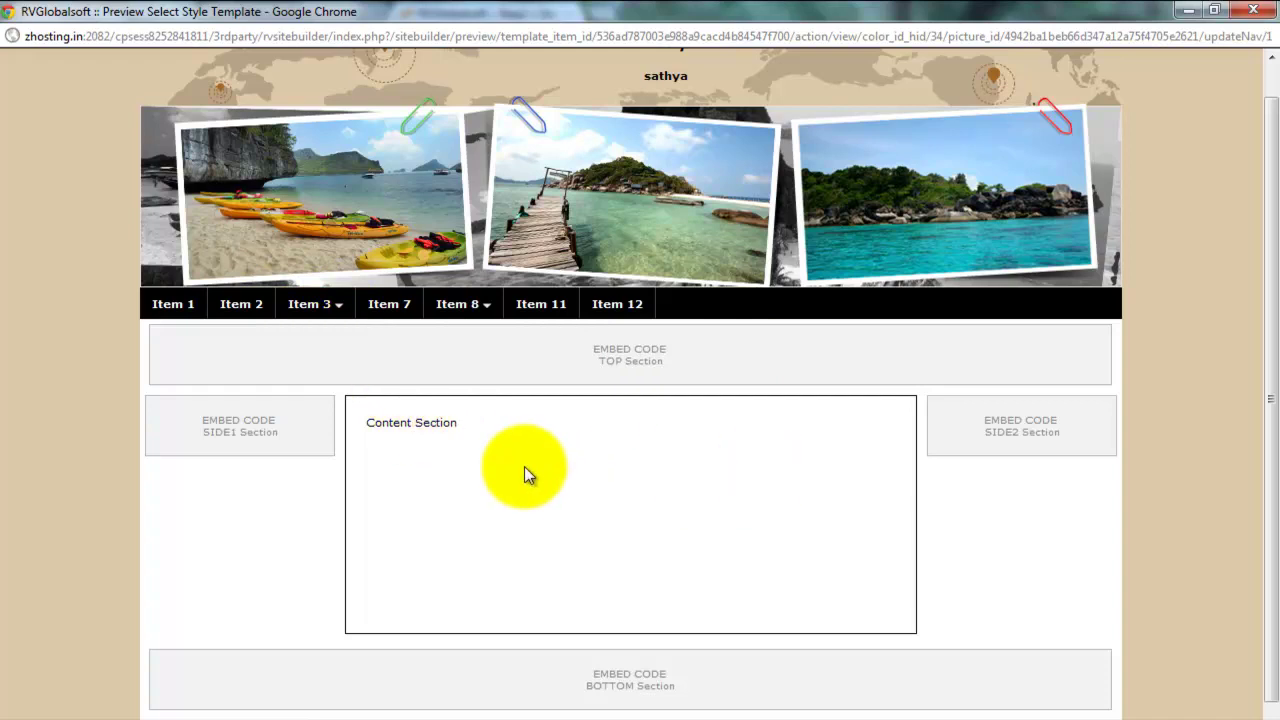
scroll(524, 466, up, 1)
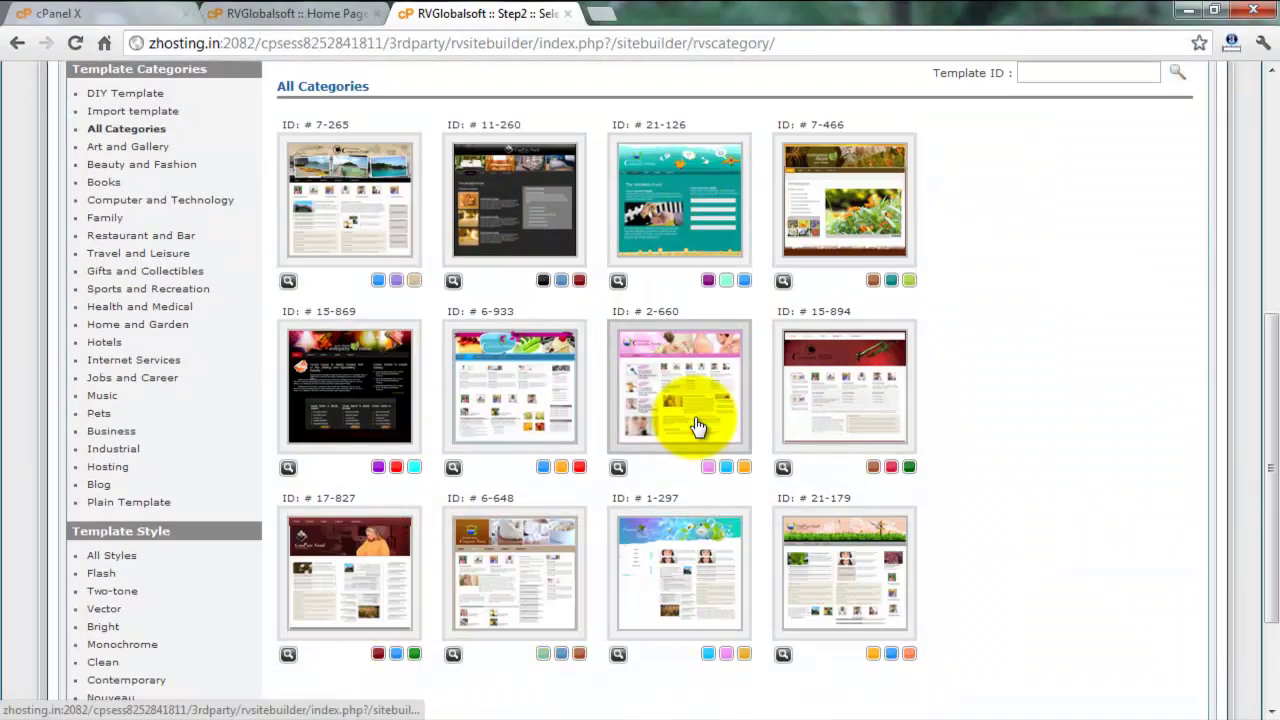
Filter the template catalogue by the Hosting category and browse the first page of its templates.
scroll(698, 426, down, 2)
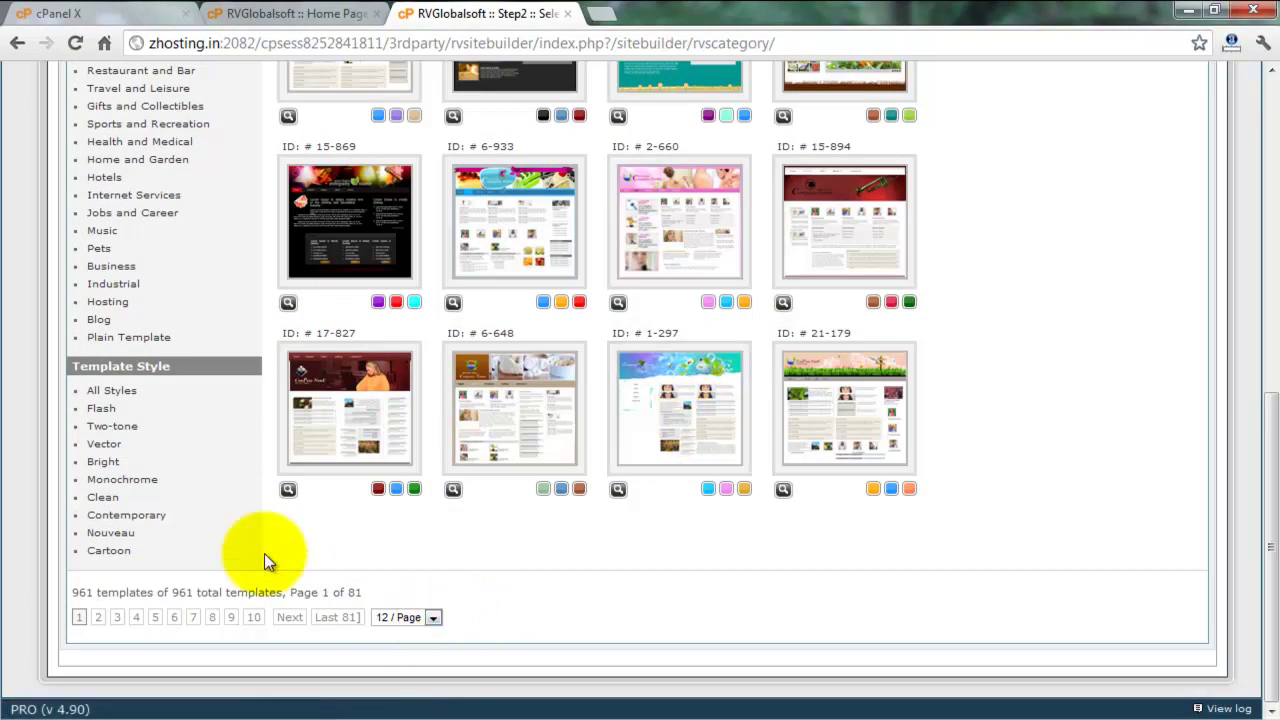
click(107, 305)
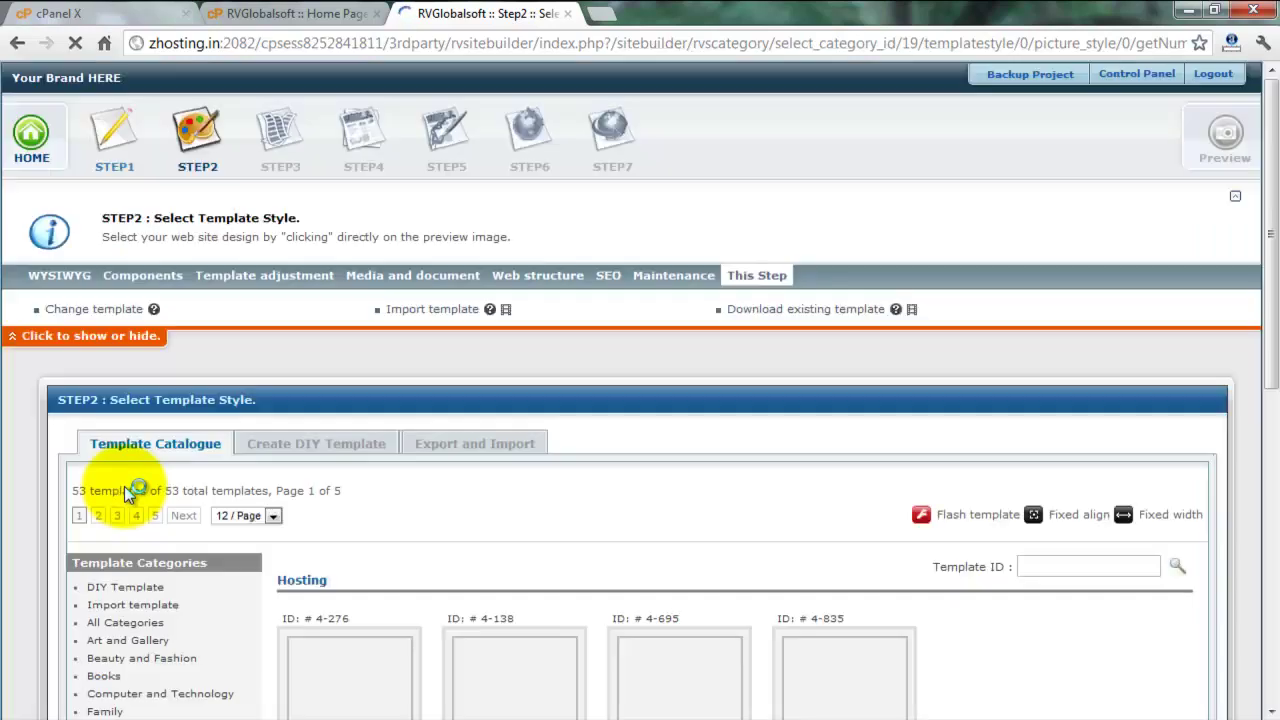
scroll(596, 566, down, 3)
scroll(596, 564, down, 1)
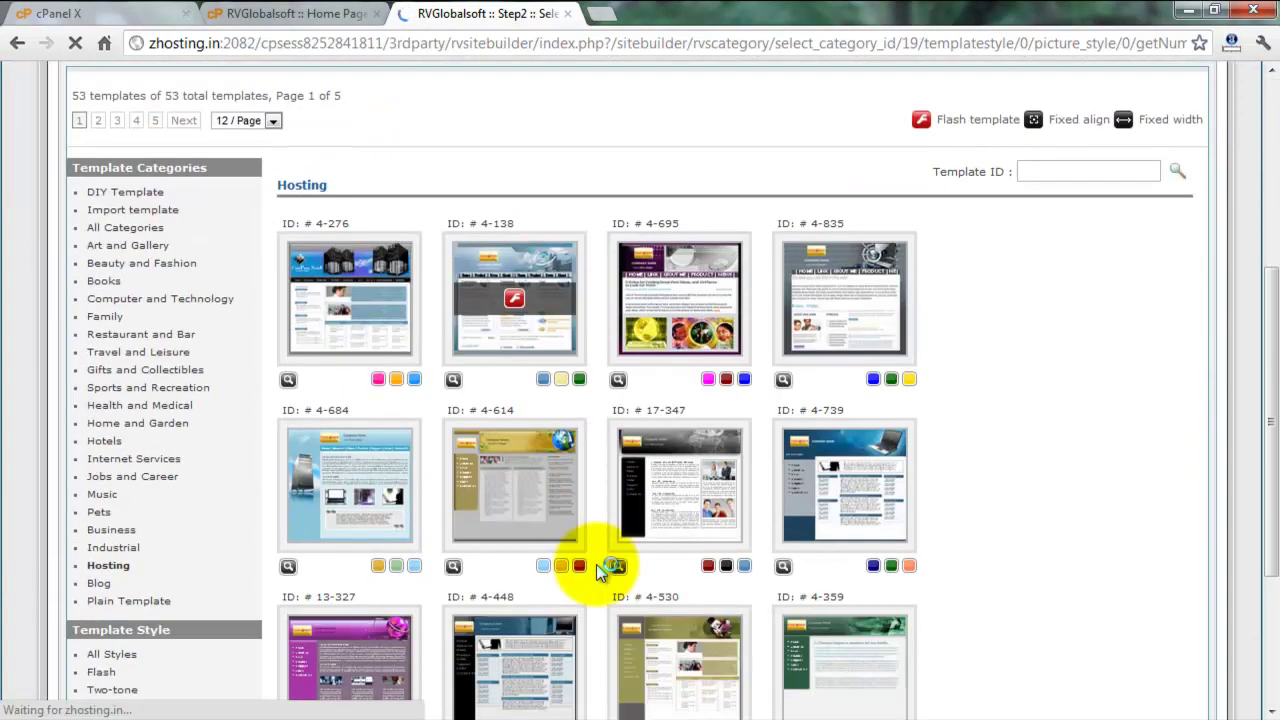
scroll(596, 568, down, 2)
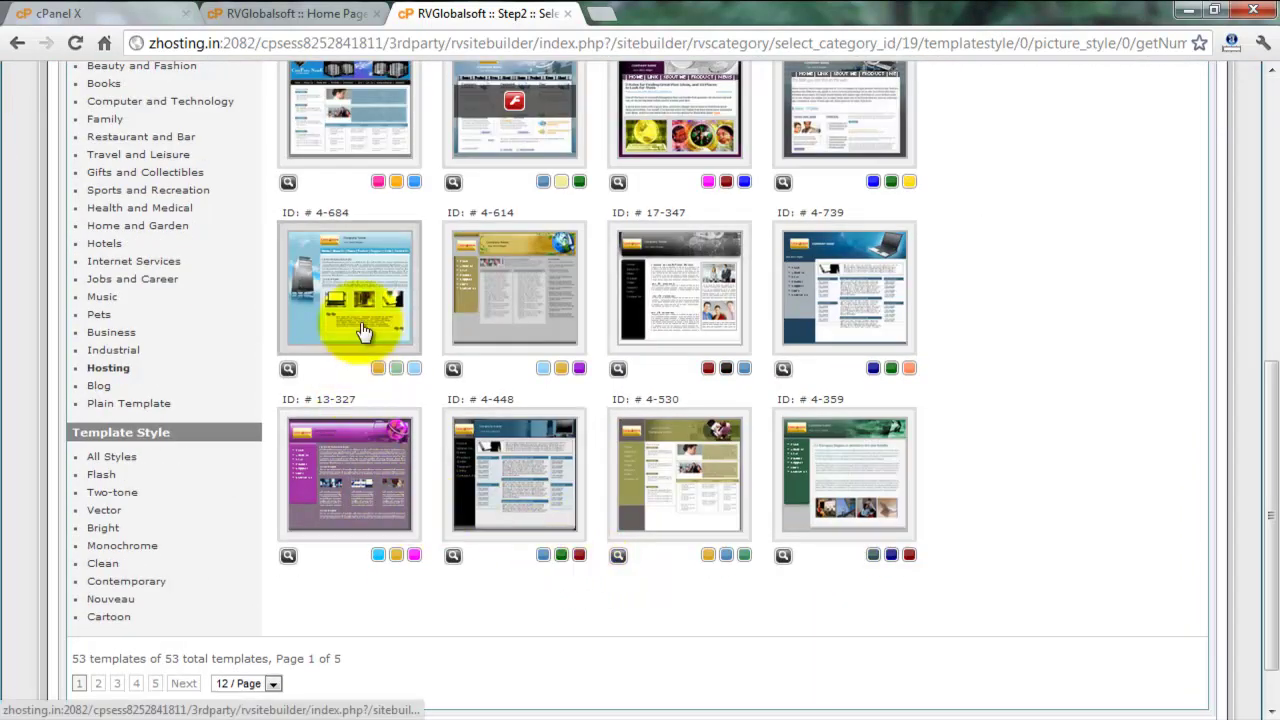
Preview Hosting template 4-684, close the preview, and select that template as the web site's design.
click(288, 369)
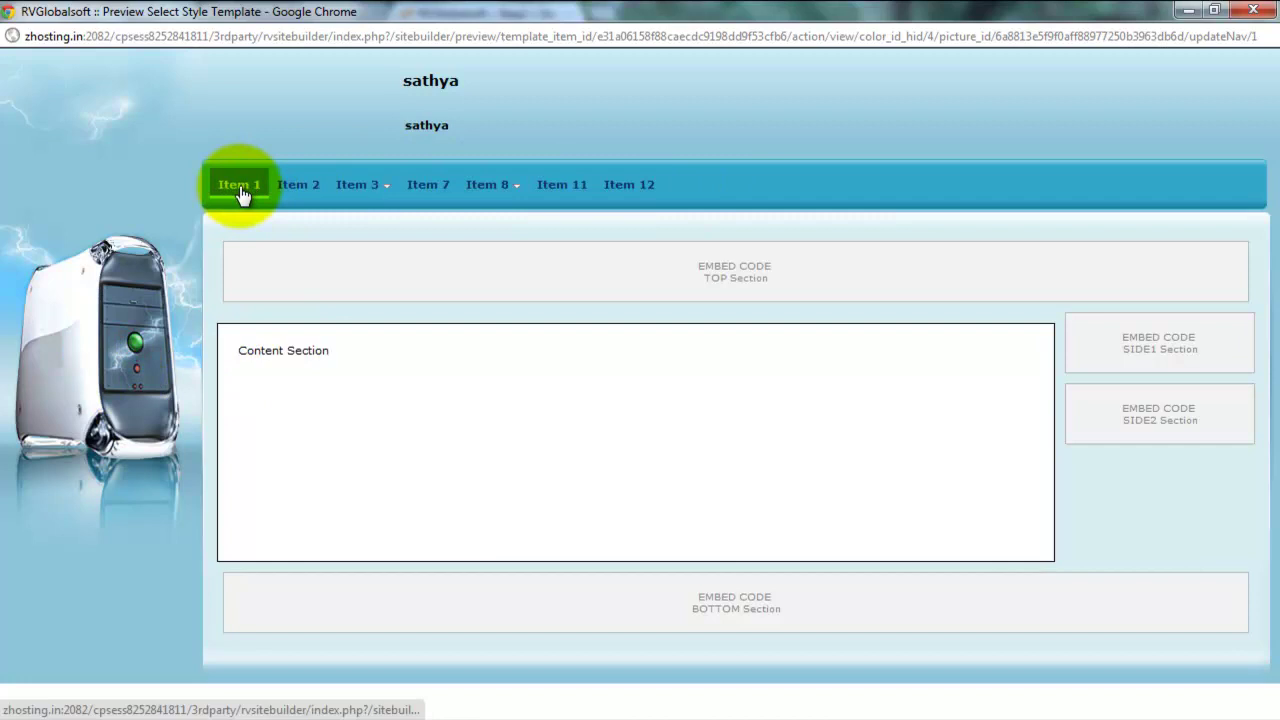
mouse_move(350, 190)
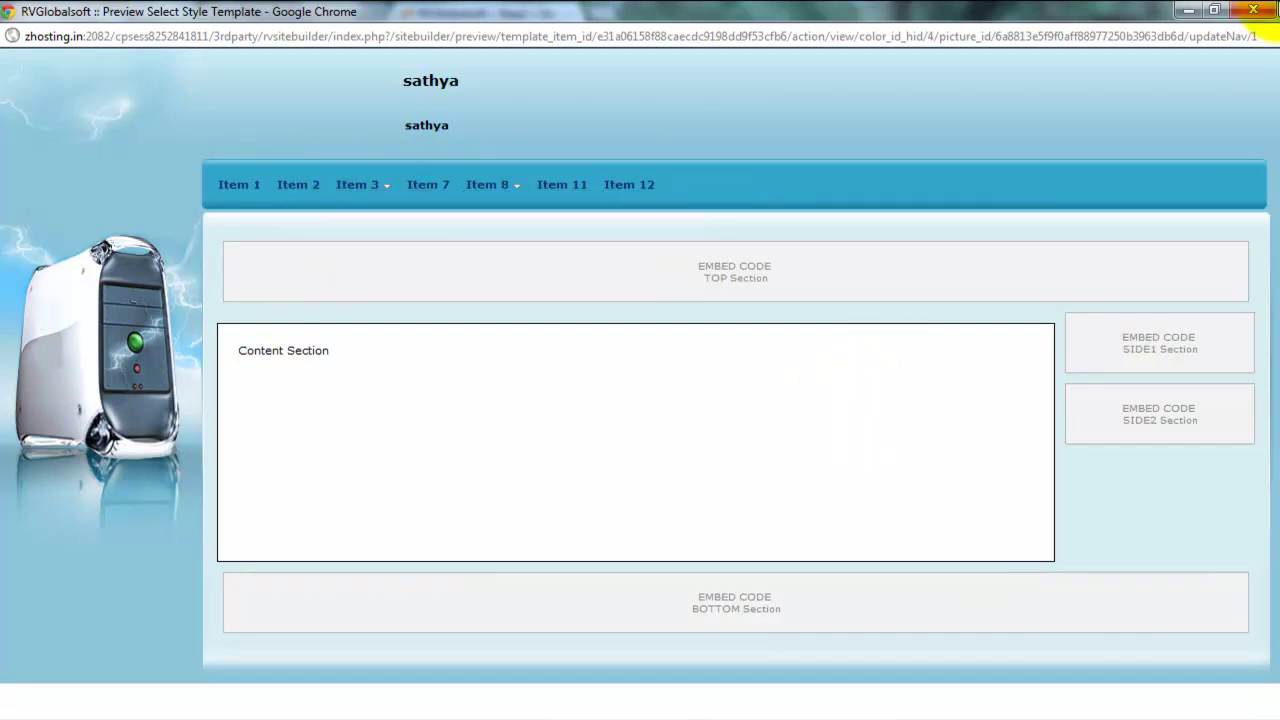
click(1252, 10)
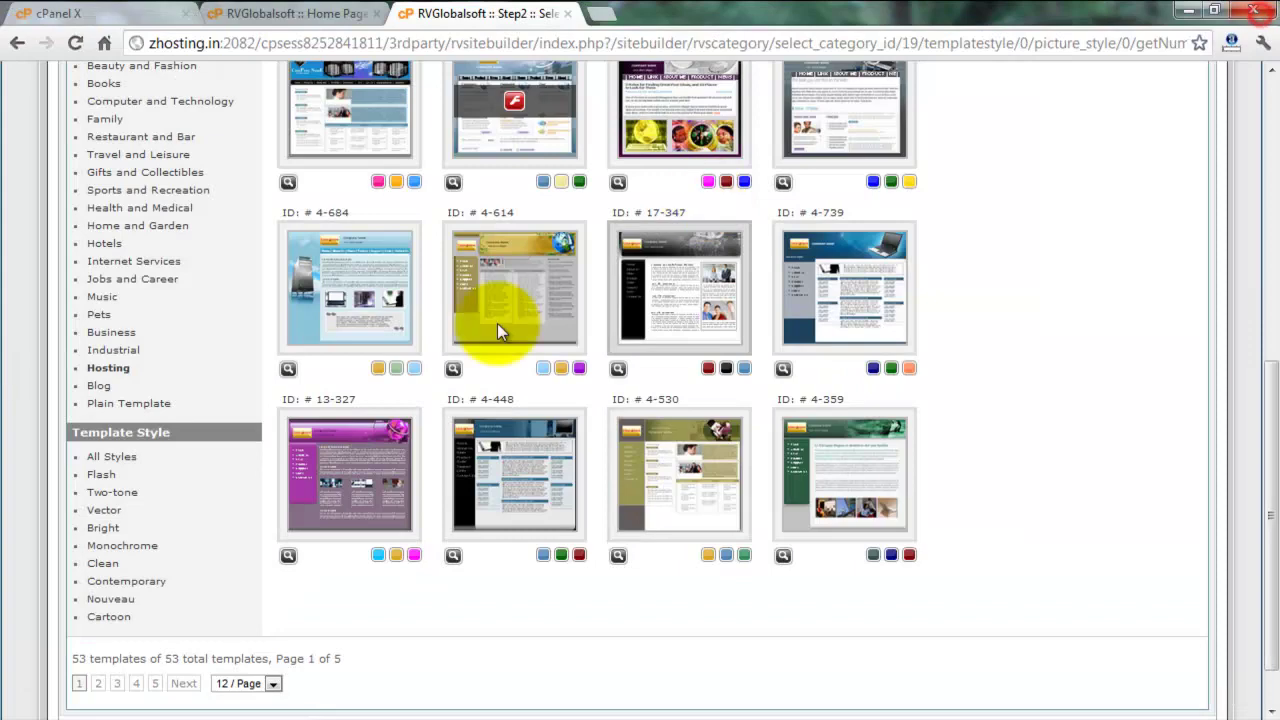
click(343, 295)
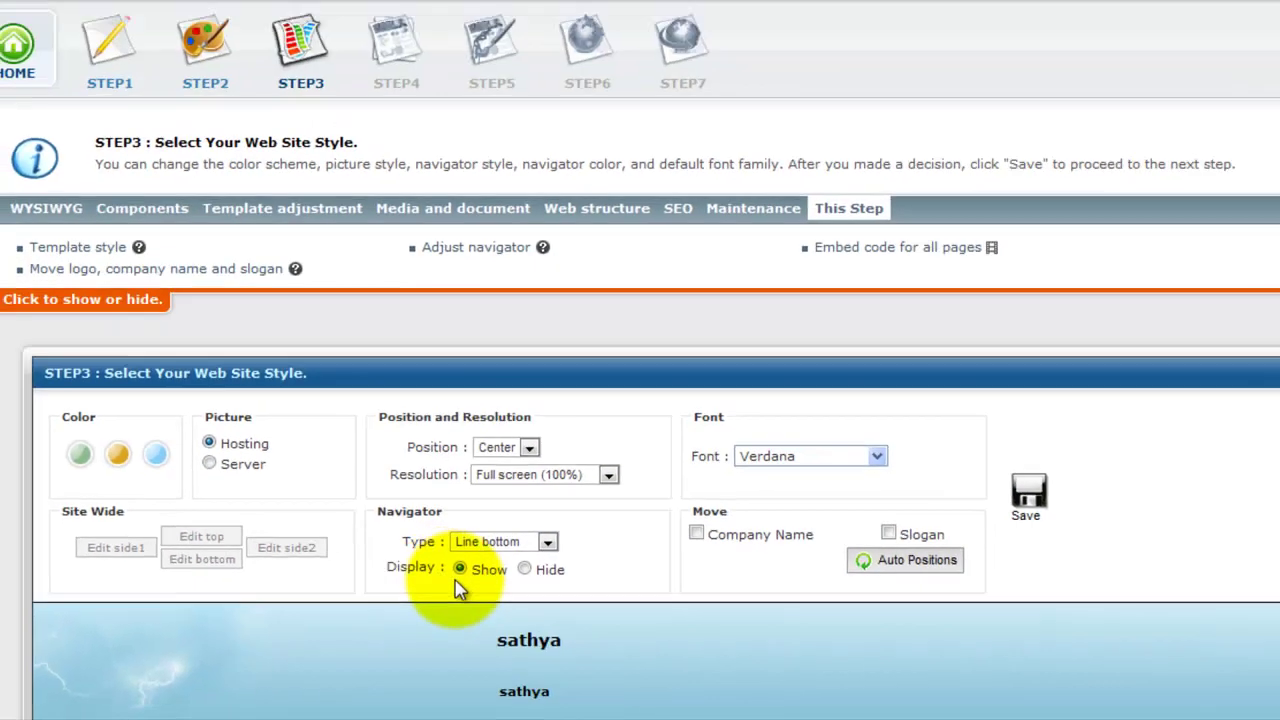
scroll(785, 609, down, 7)
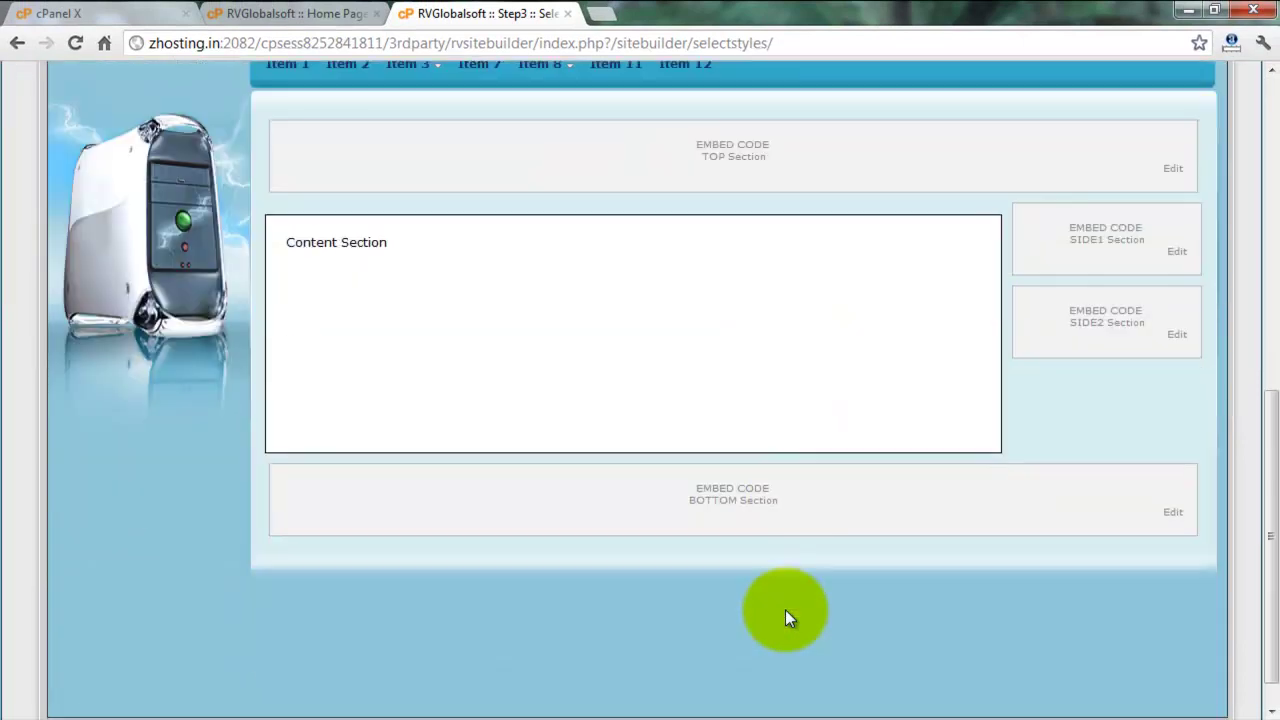
Set the web site style's picture to Server, check the template preview, and save the style to continue to step 4.
scroll(785, 609, up, 4)
click(243, 199)
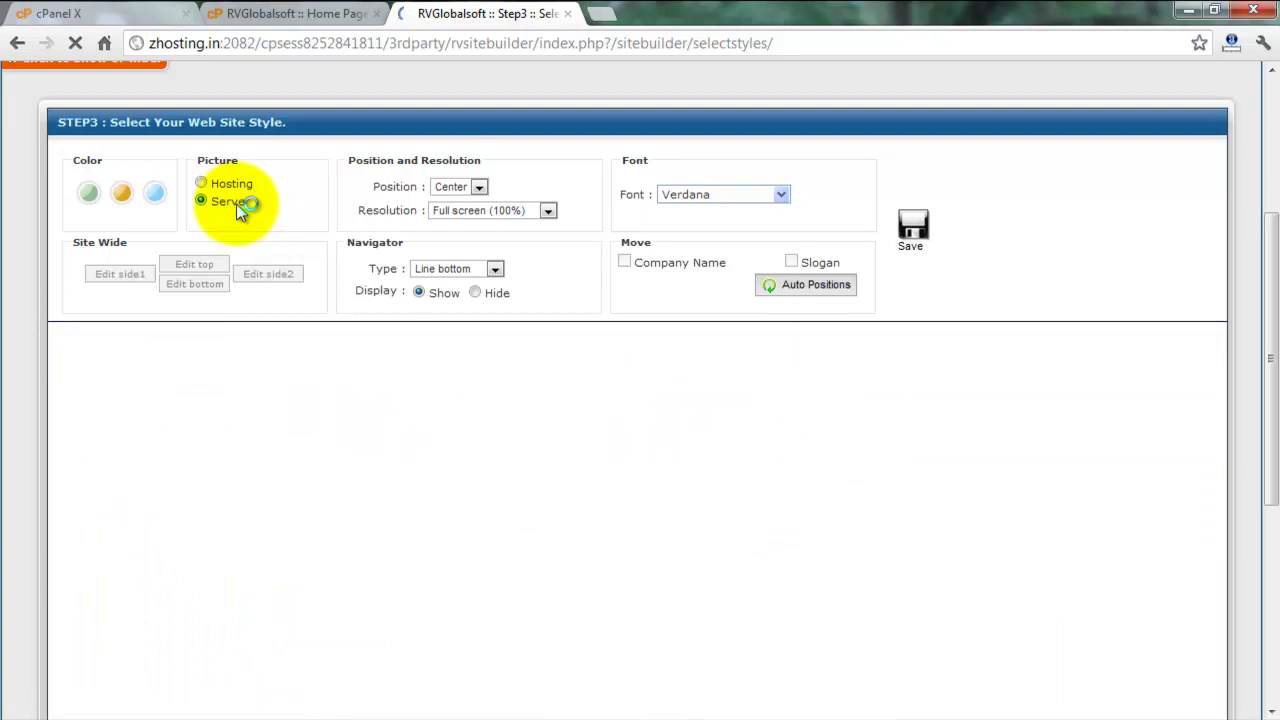
scroll(234, 422, down, 2)
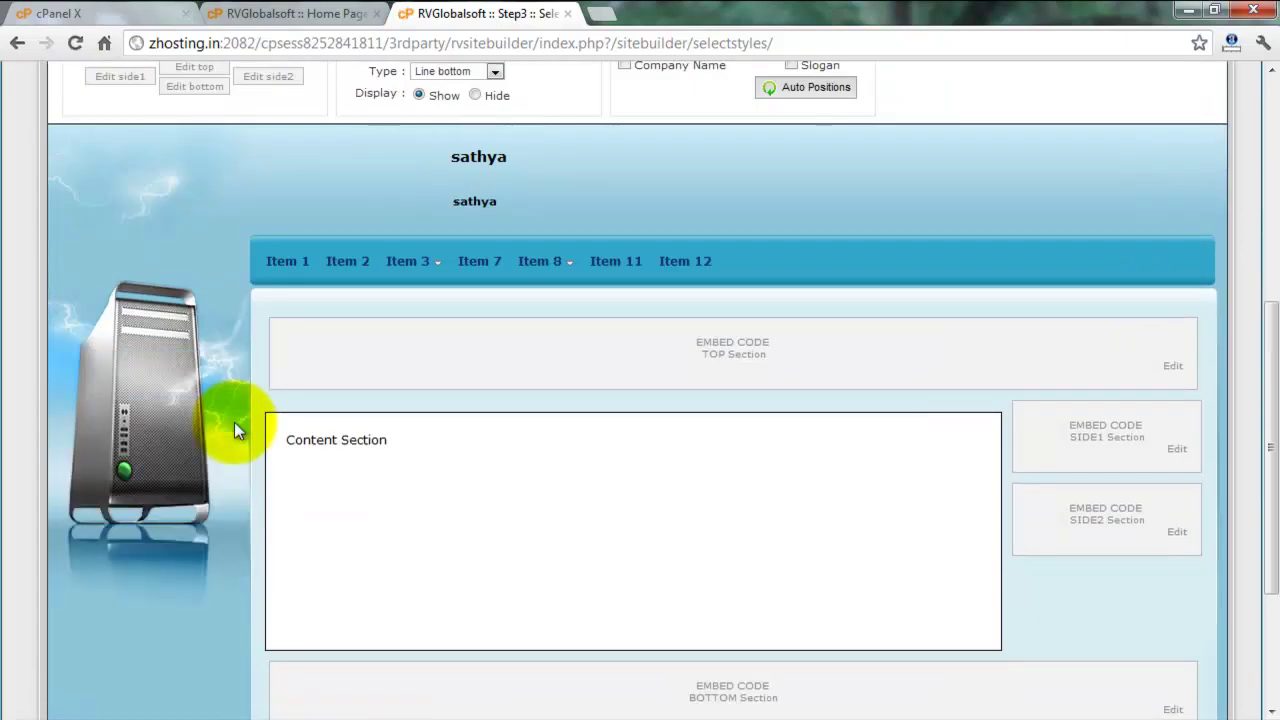
scroll(234, 422, up, 3)
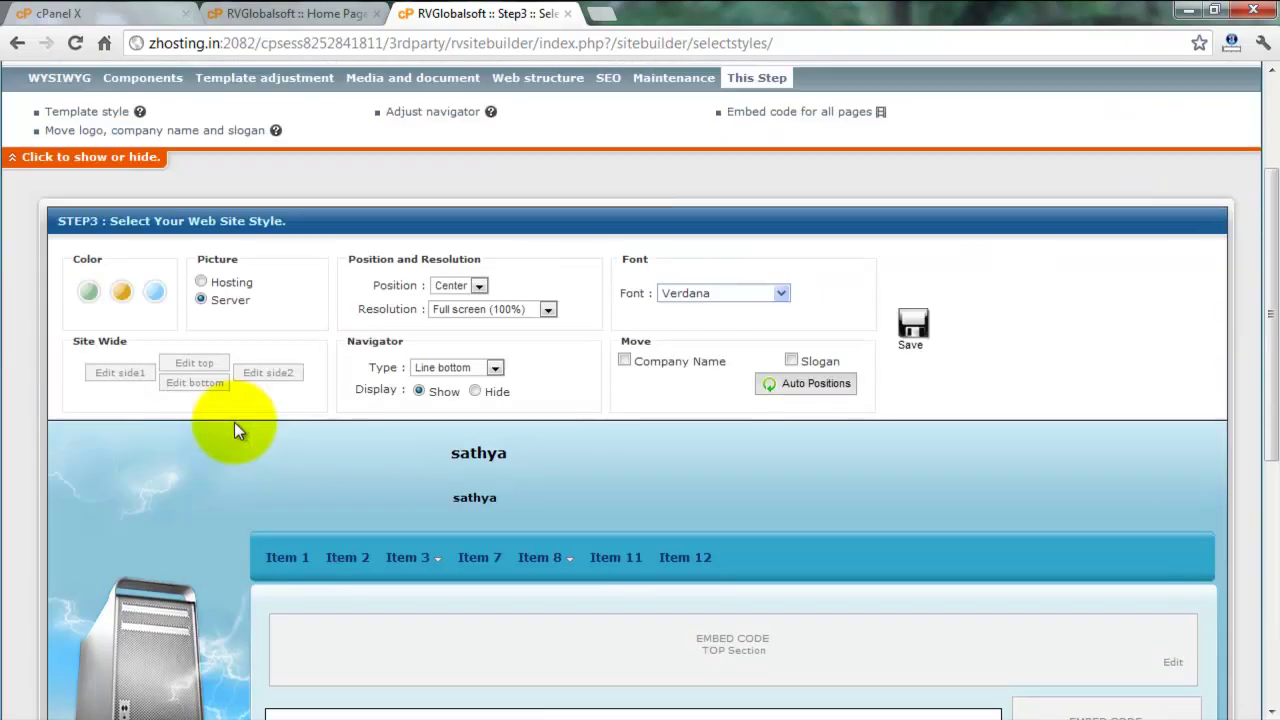
click(915, 335)
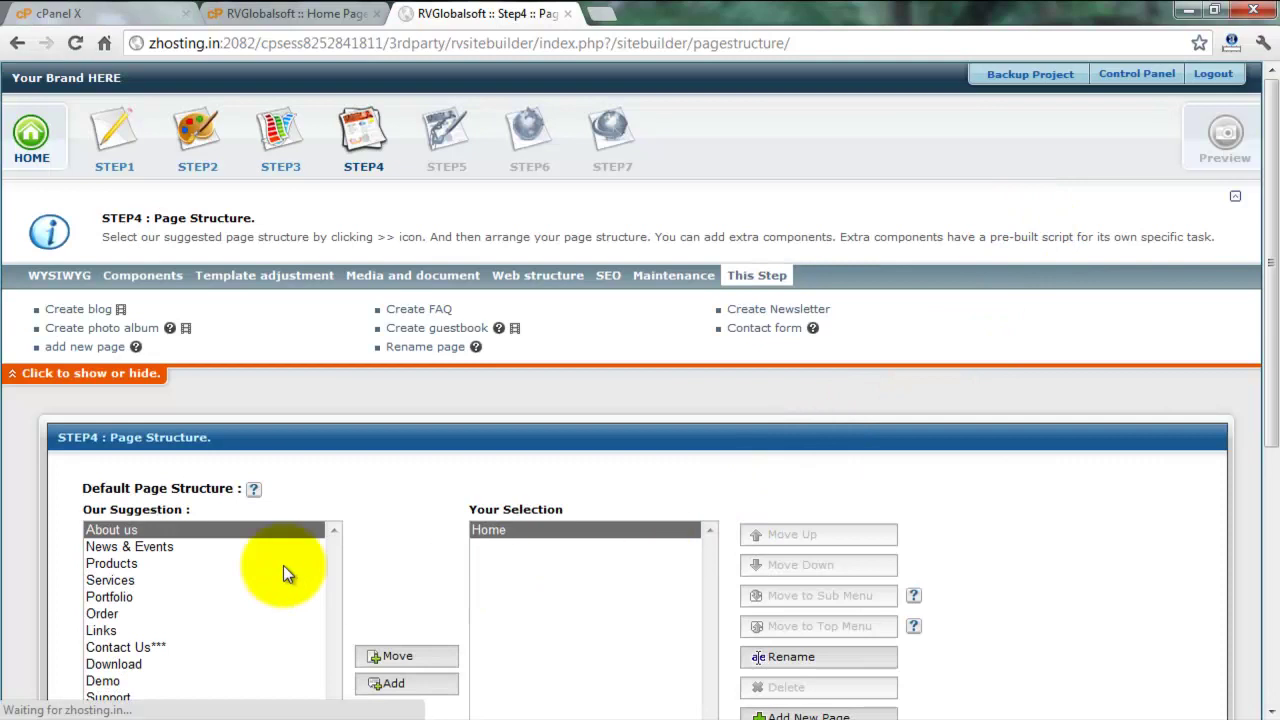
Add all suggested pages, from About us to Career, to the web site's selected page structure.
scroll(157, 549, down, 2)
click(123, 597)
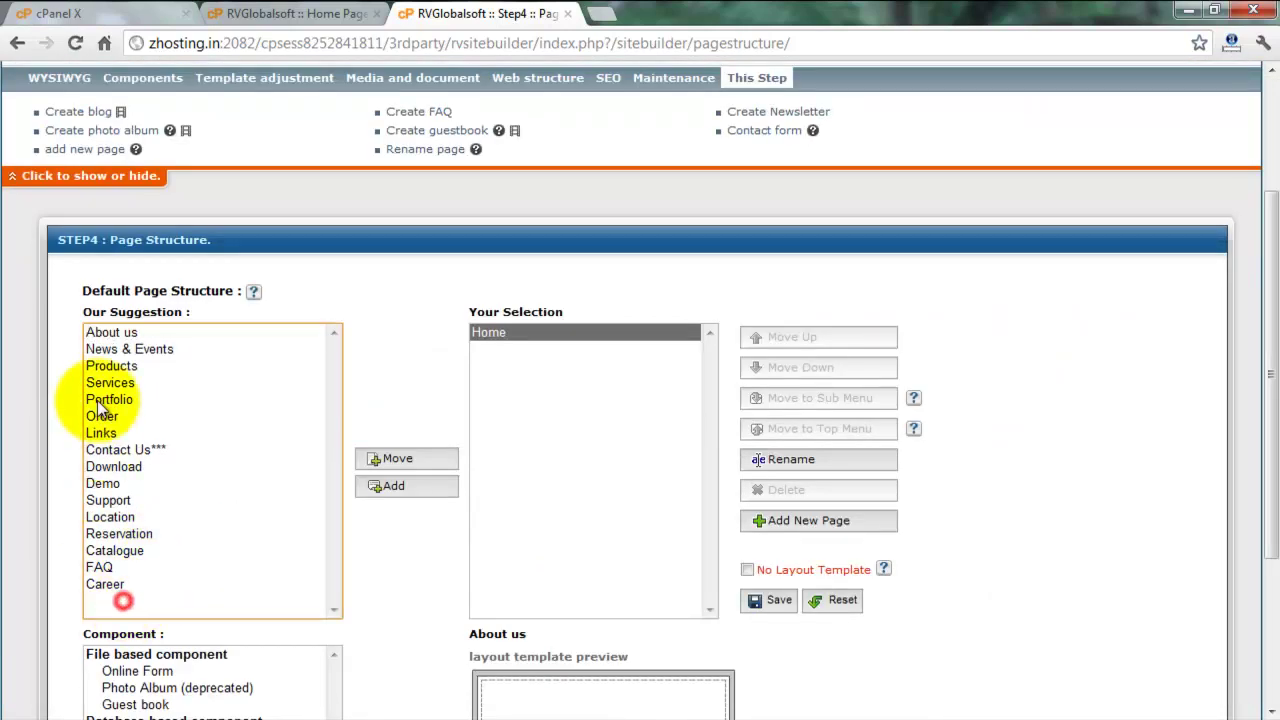
click(114, 331)
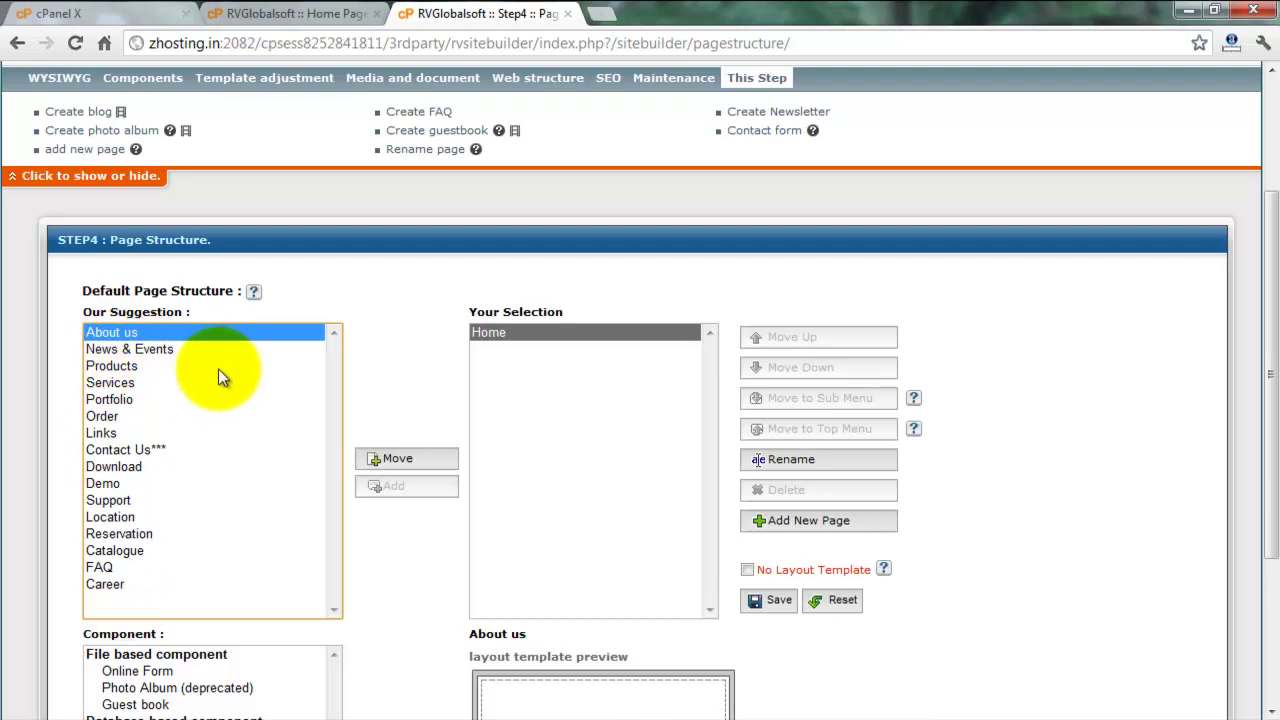
mouse_move(128, 604)
mouse_down()
mouse_move(125, 508)
mouse_move(109, 602)
mouse_up()
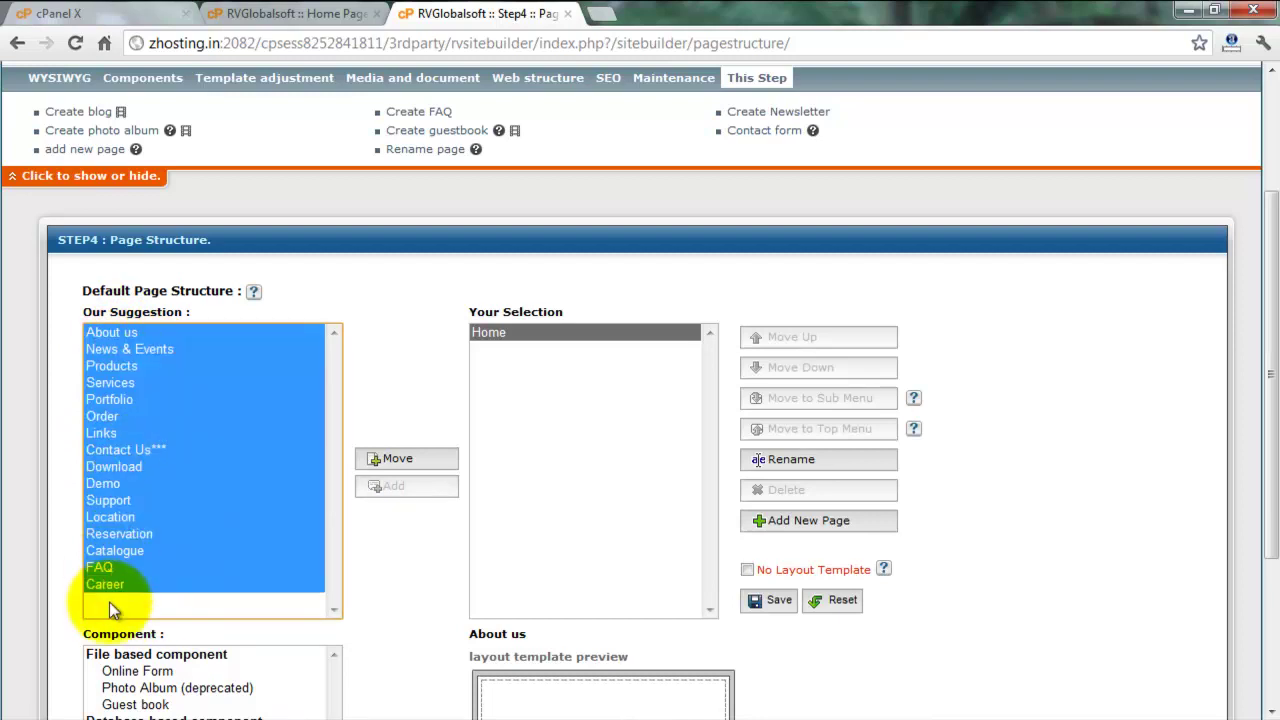
click(414, 485)
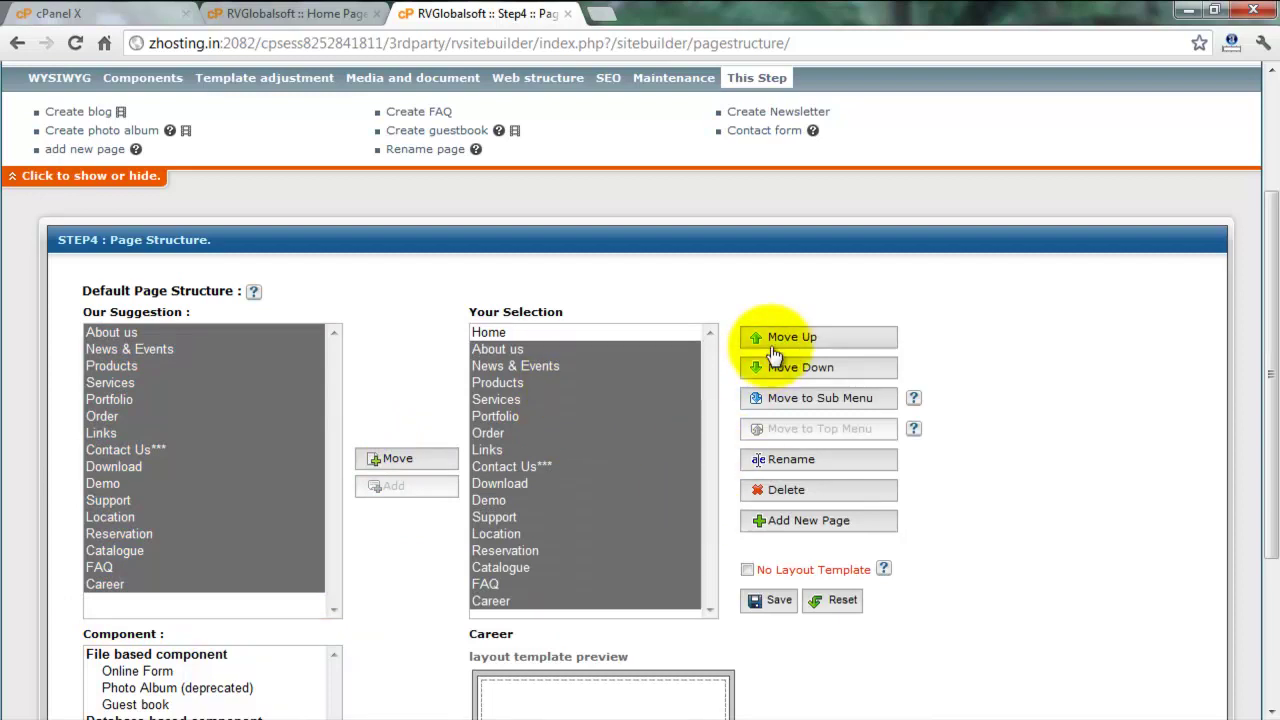
Select the News & Events page, check the layout template preview, and save the page structure to continue to step 5.
click(494, 366)
scroll(522, 487, down, 3)
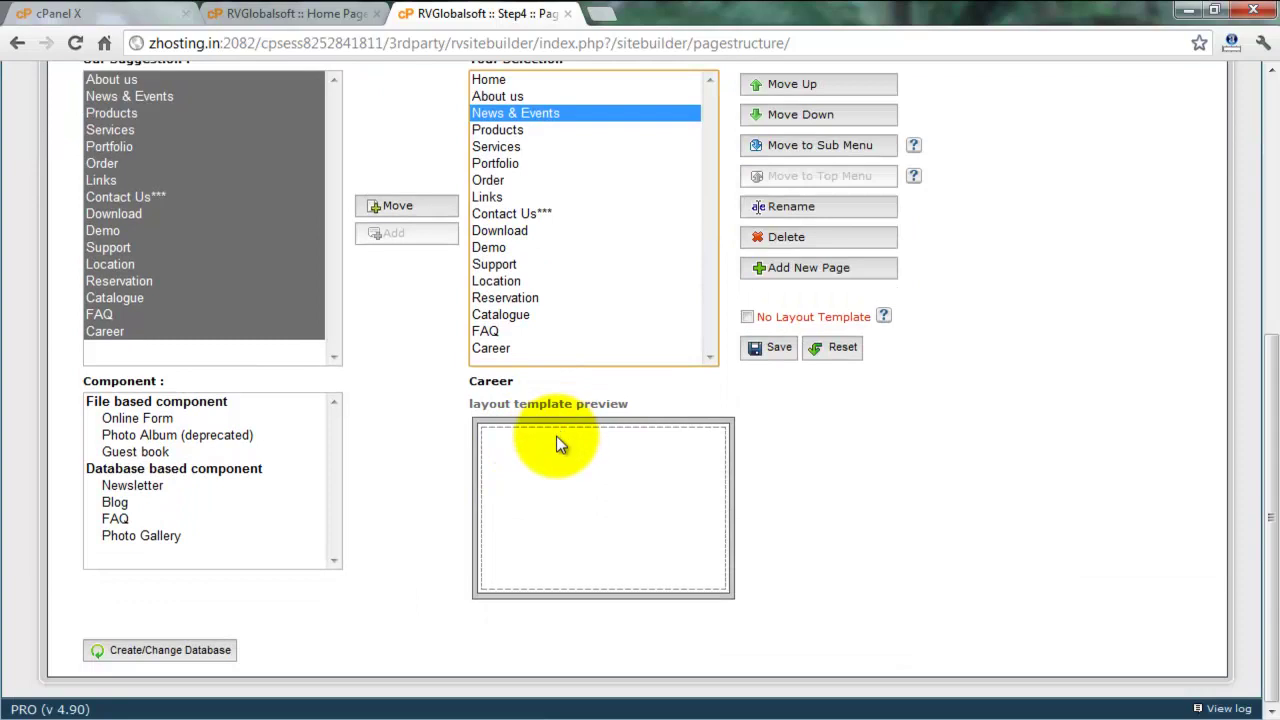
drag(559, 451, 585, 506)
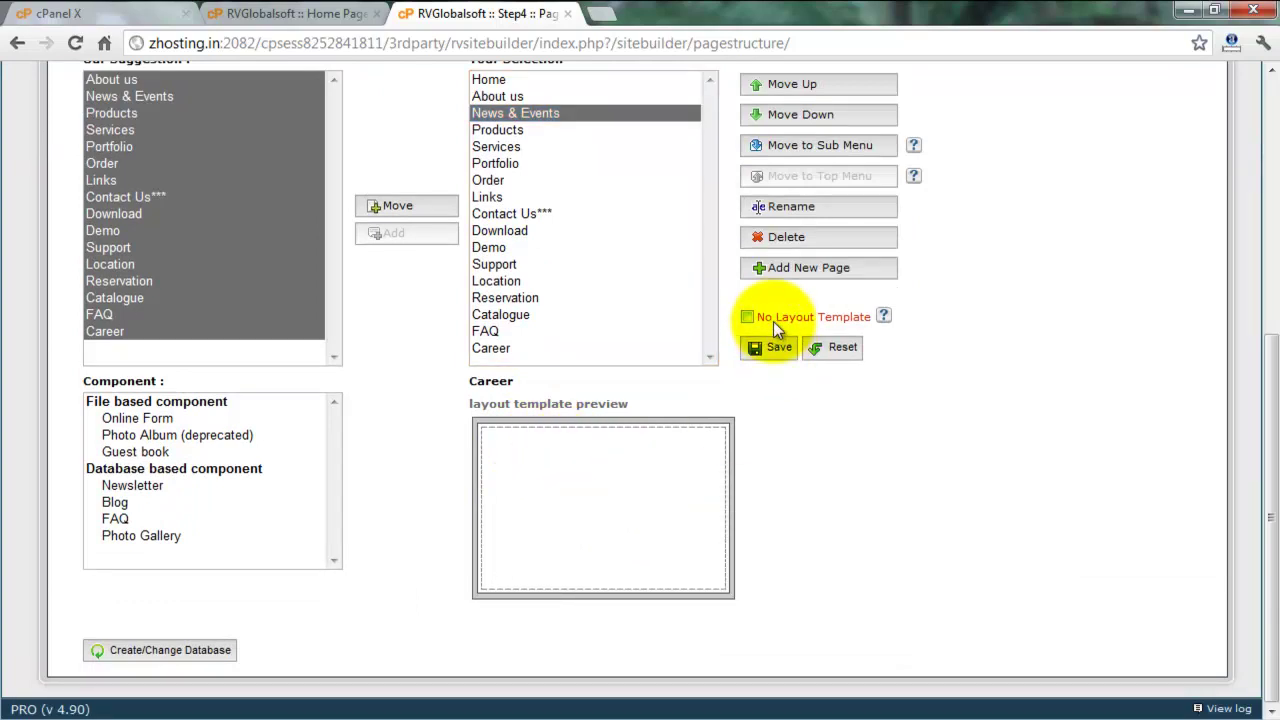
click(771, 350)
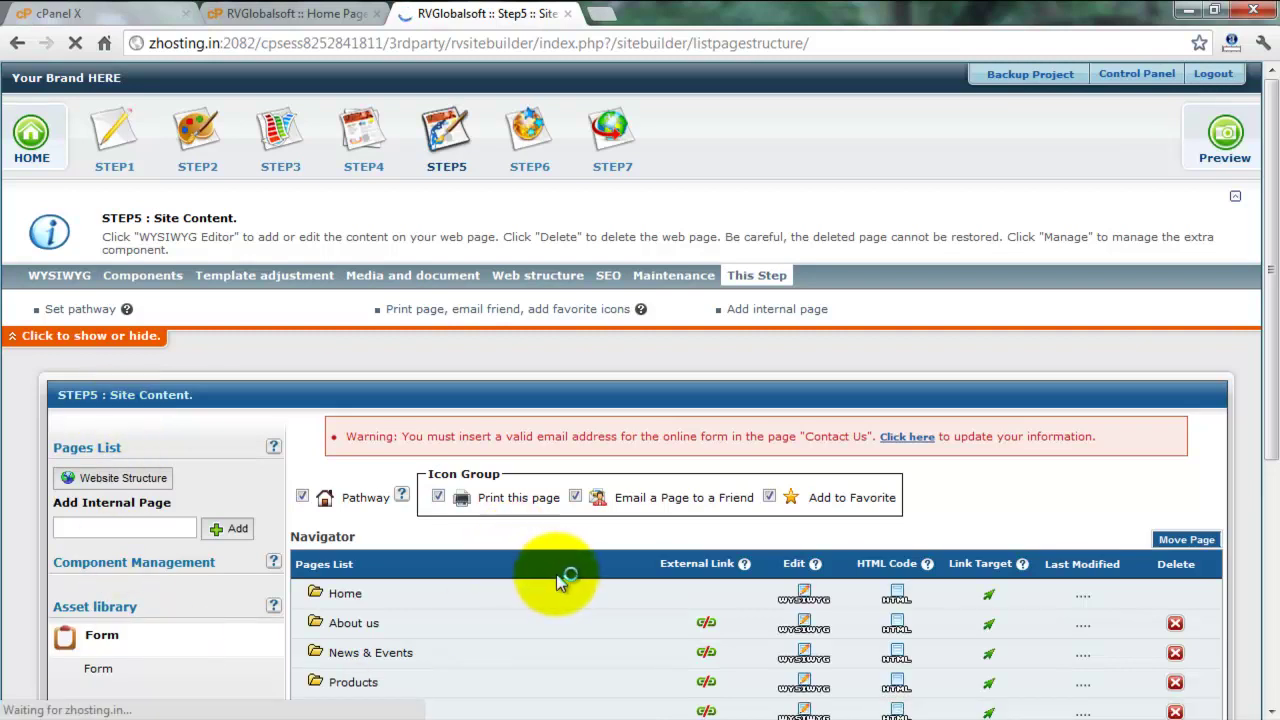
Open the Home page in the WYSIWYG editor and choose to build the website instead of seeing the tutorials.
scroll(562, 578, down, 3)
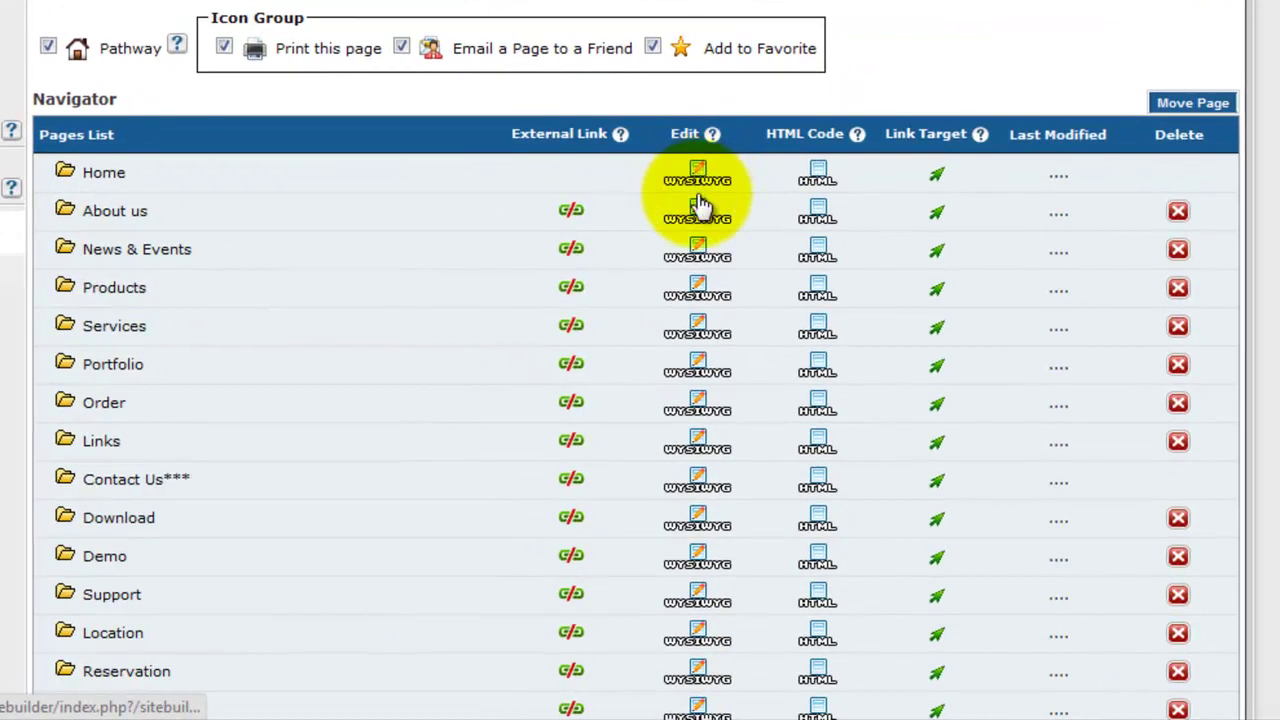
scroll(697, 428, down, 2)
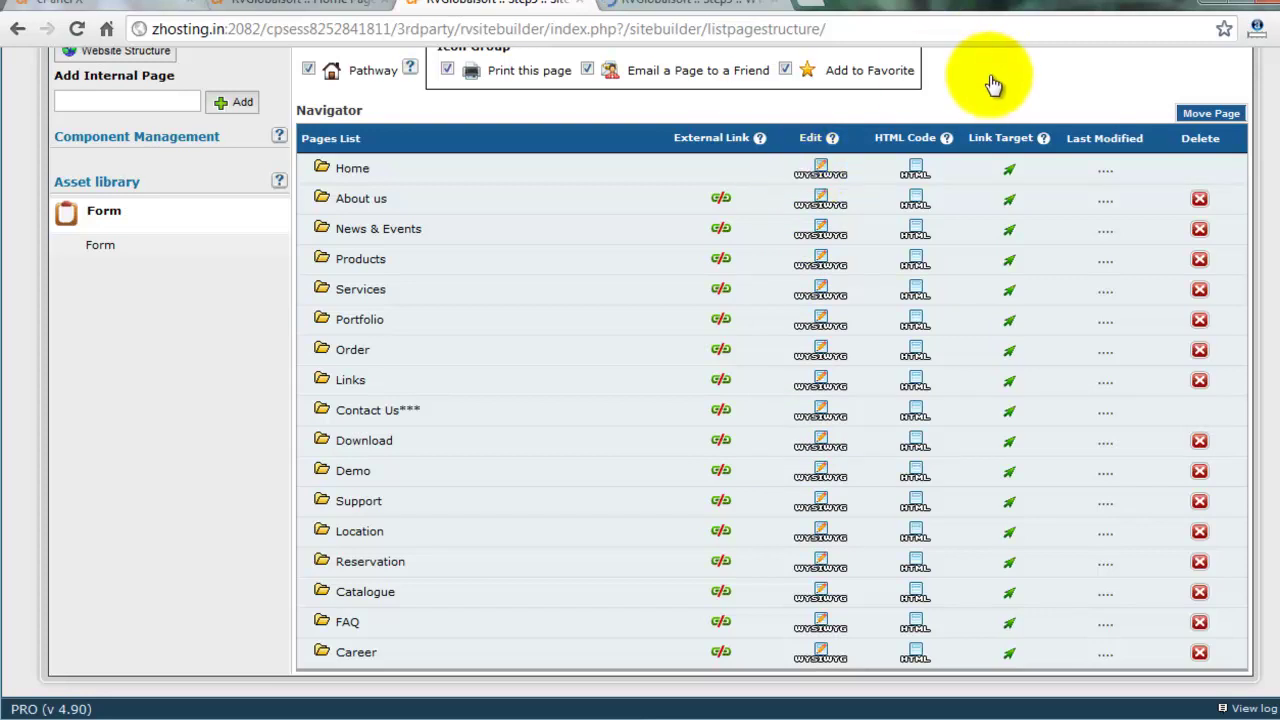
click(665, 5)
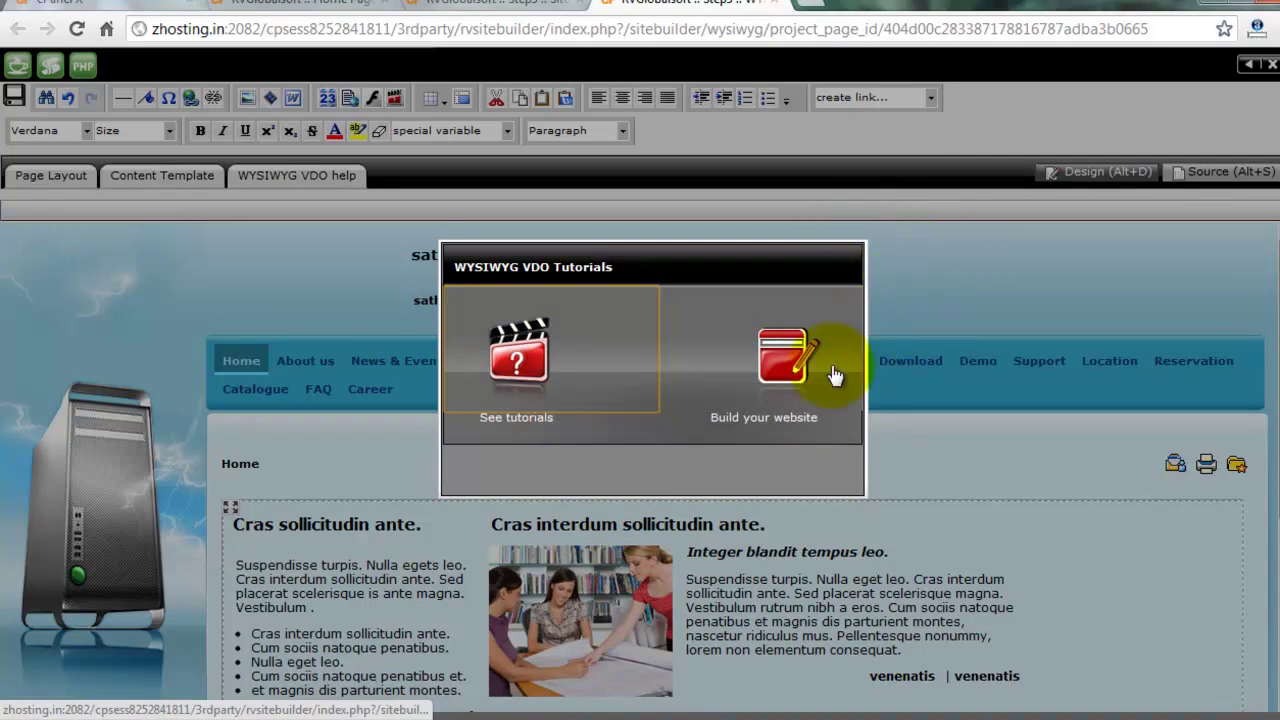
click(778, 358)
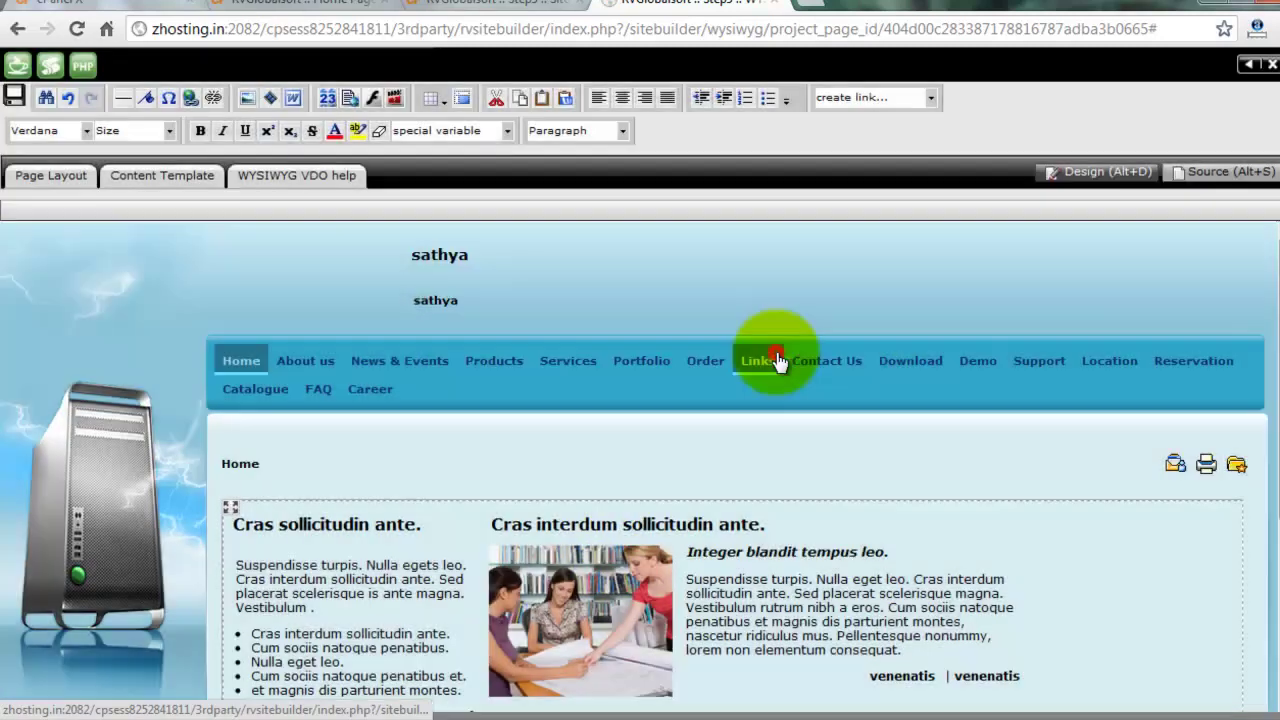
Delete the bullet "Cum sociis natoque penatibus et." from the list in the Home page content.
scroll(307, 405, down, 3)
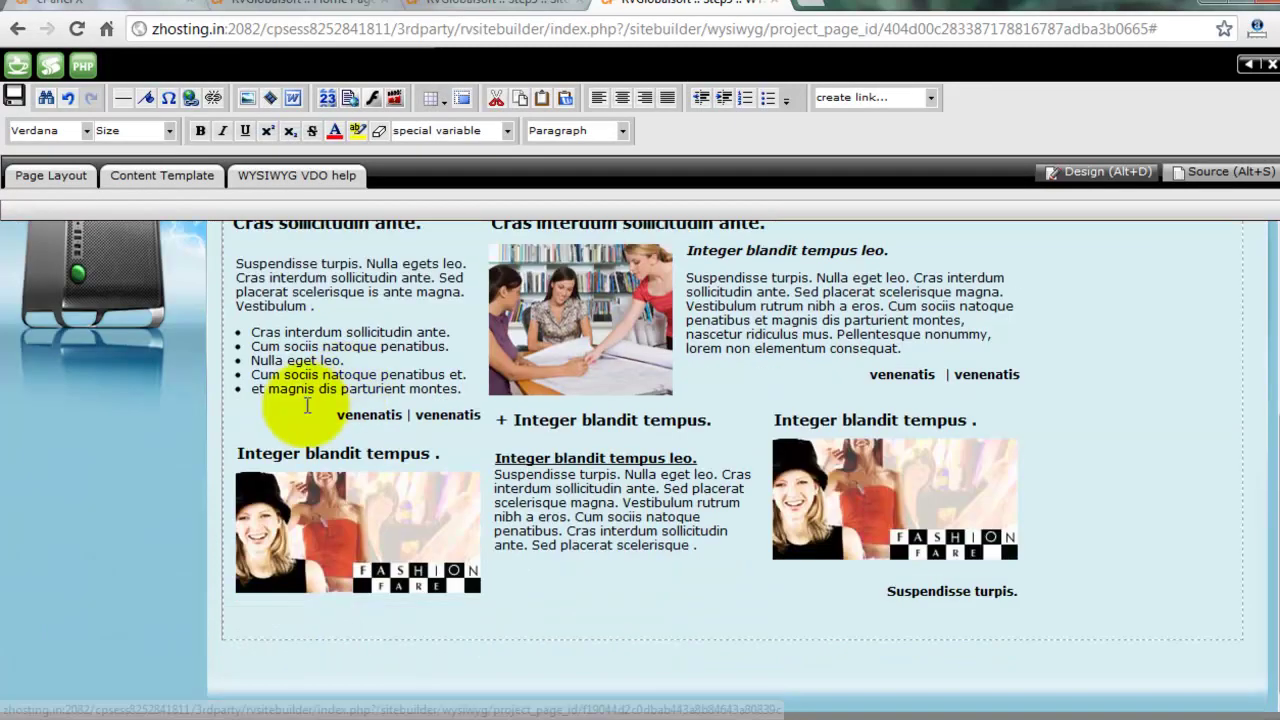
click(318, 390)
triple_click(313, 376)
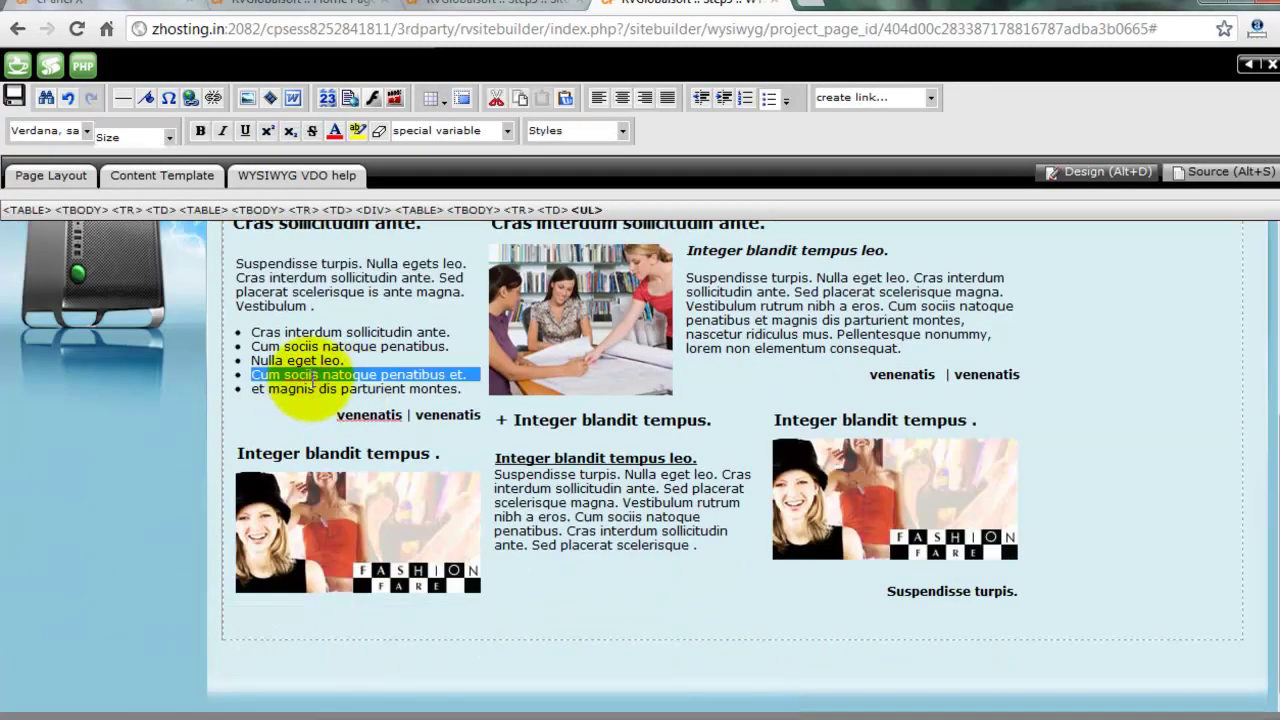
key(Delete)
triple_click(307, 374)
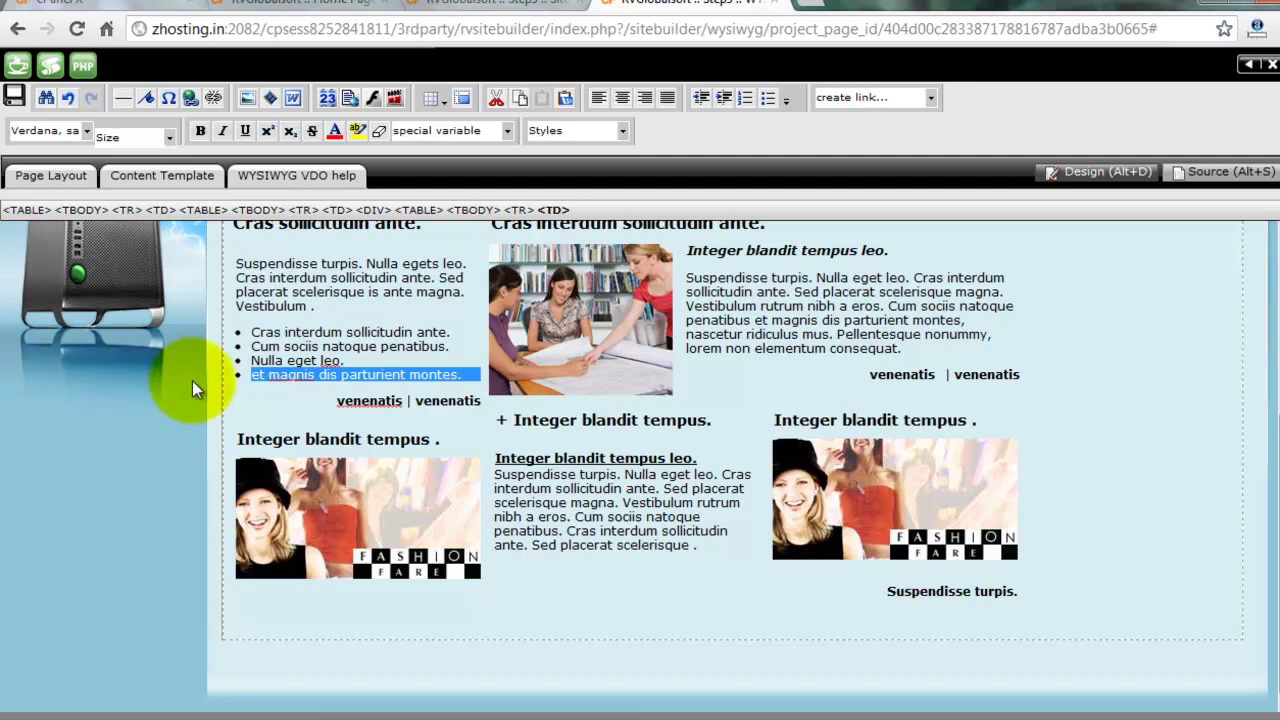
double_click(300, 332)
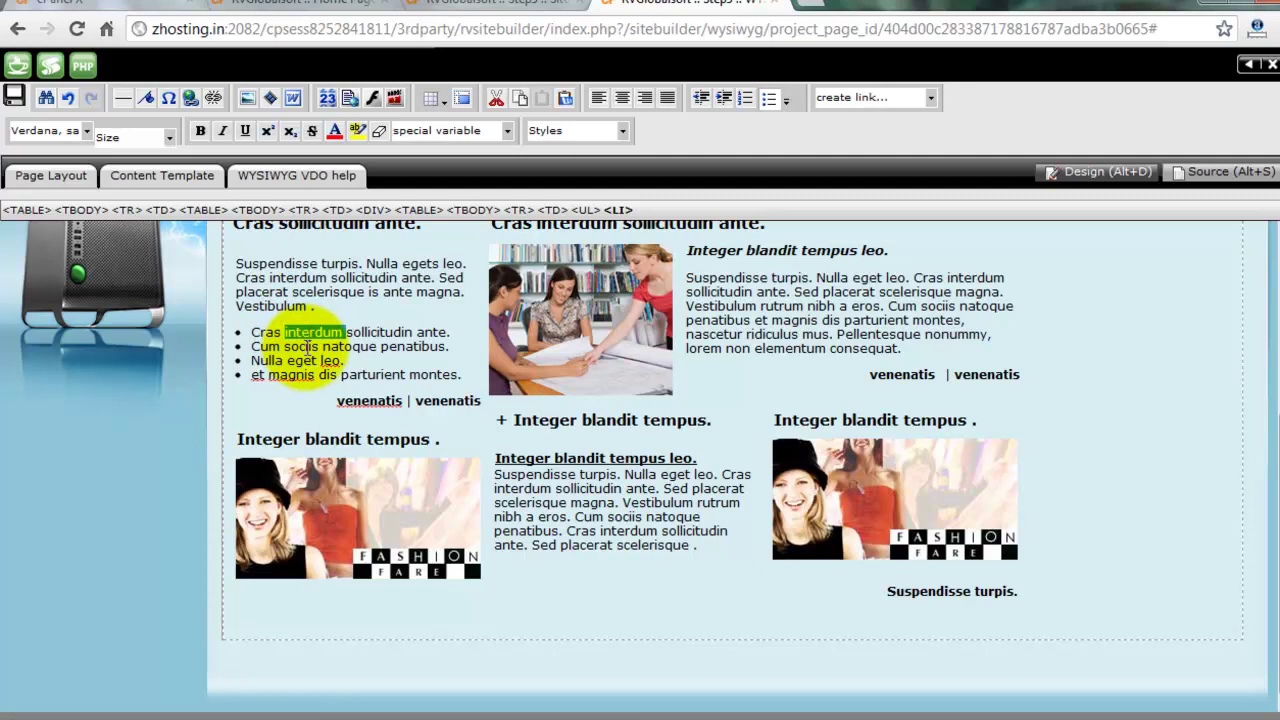
scroll(302, 344, up, 3)
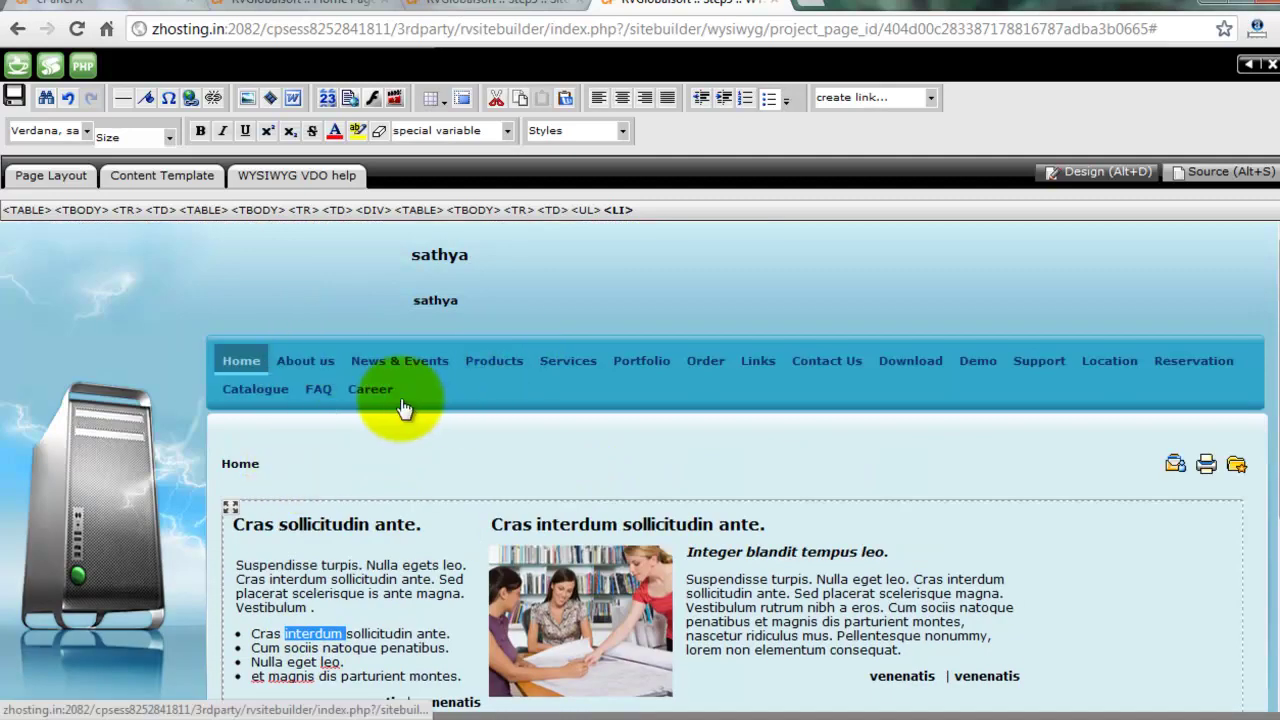